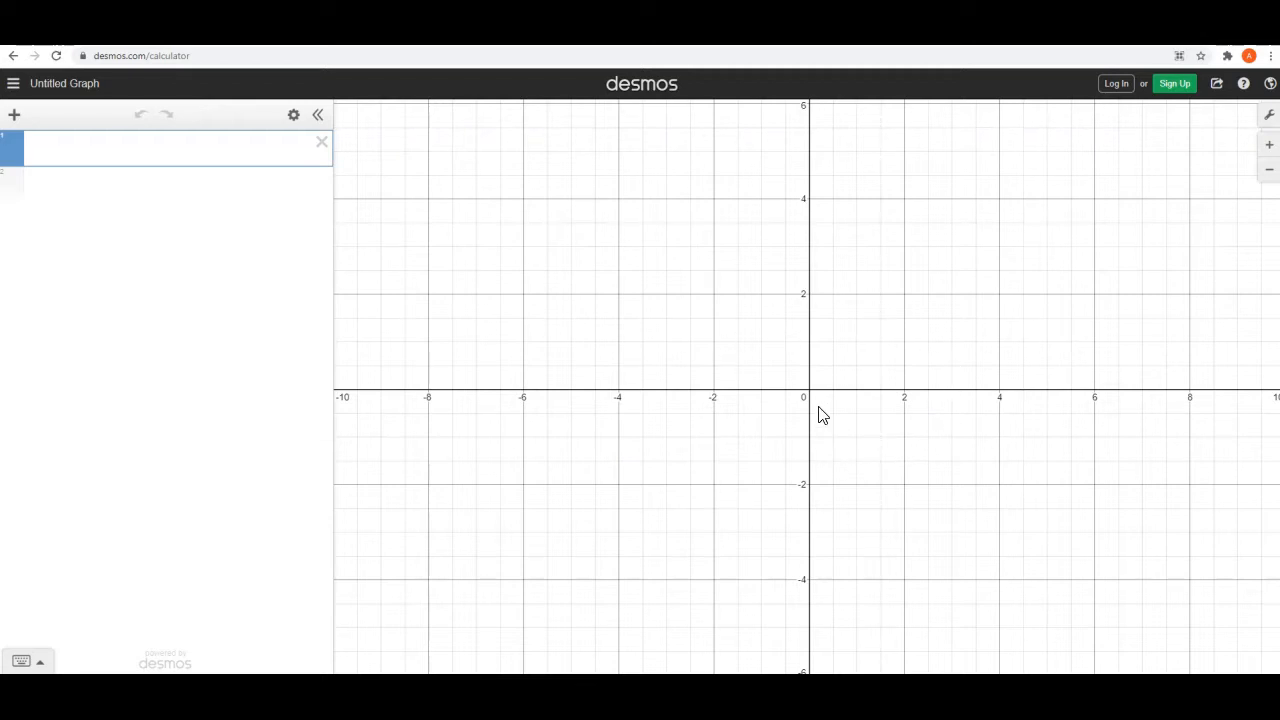
# Zoom the empty graph out from the origin until the horizontal axis spans about -20000 to 20000
pyautogui.scroll(-5, 820, 412)
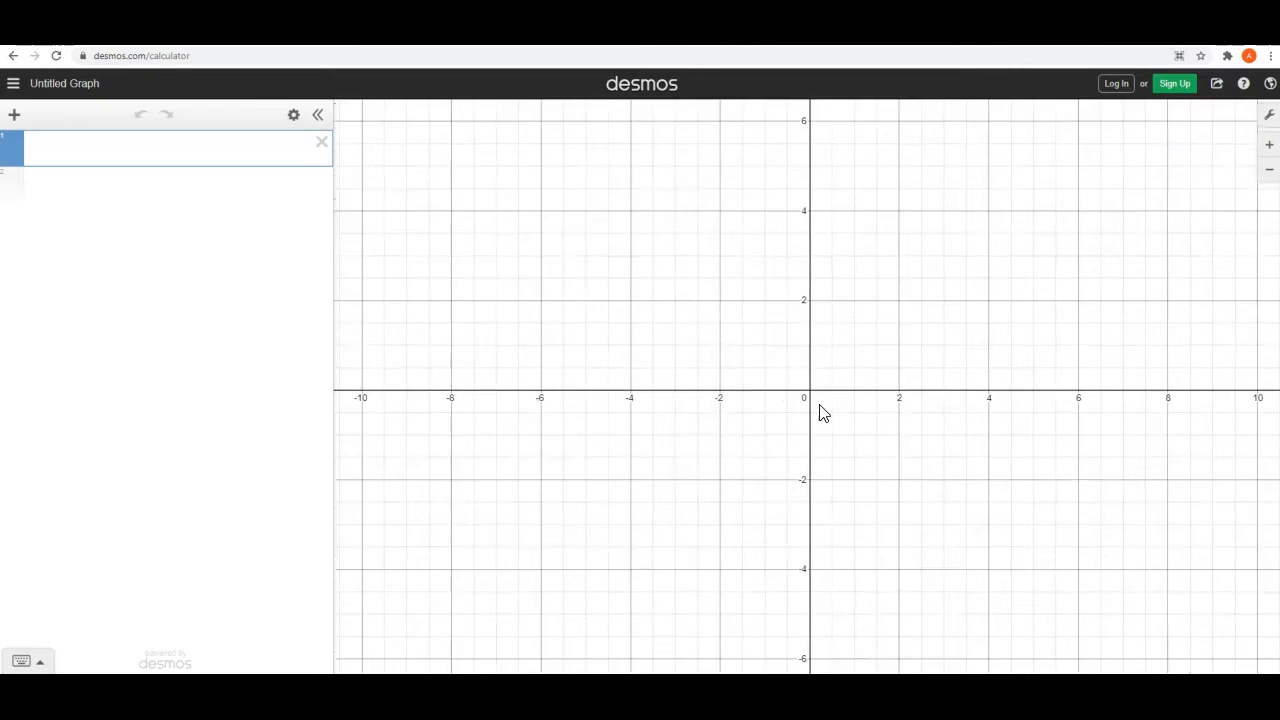
pyautogui.scroll(-5, 820, 412)
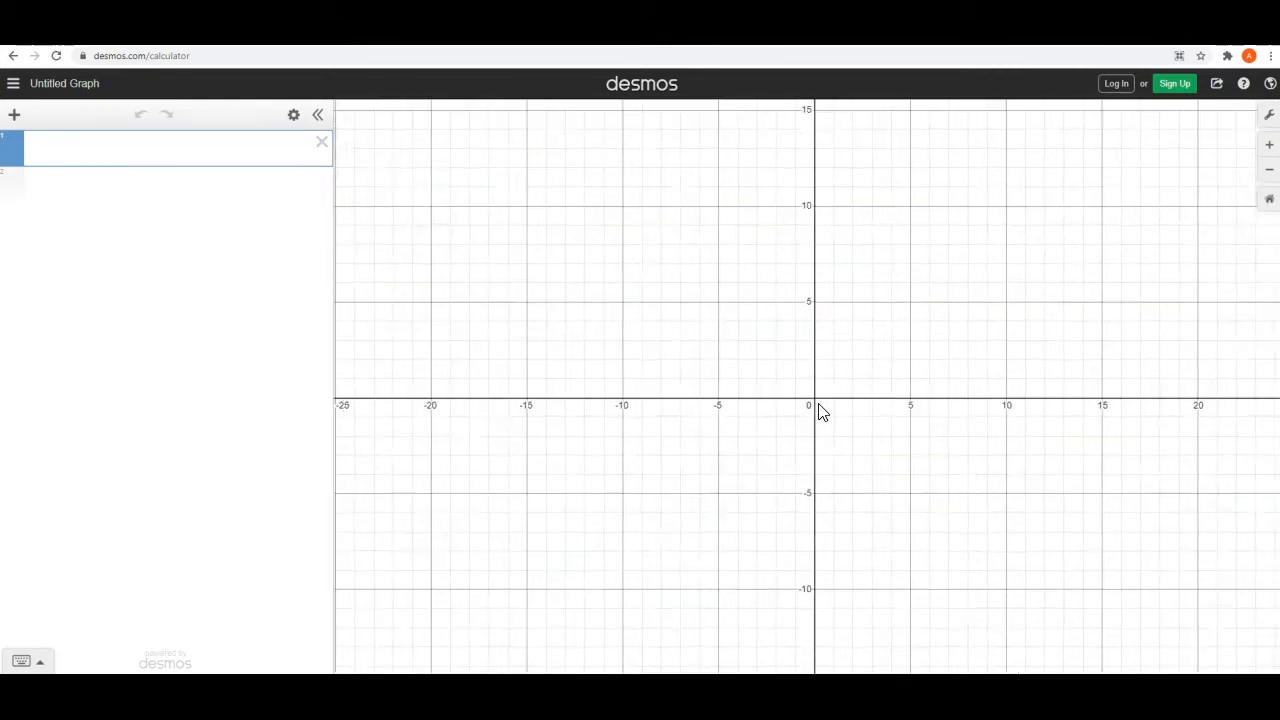
pyautogui.scroll(-6, 820, 412)
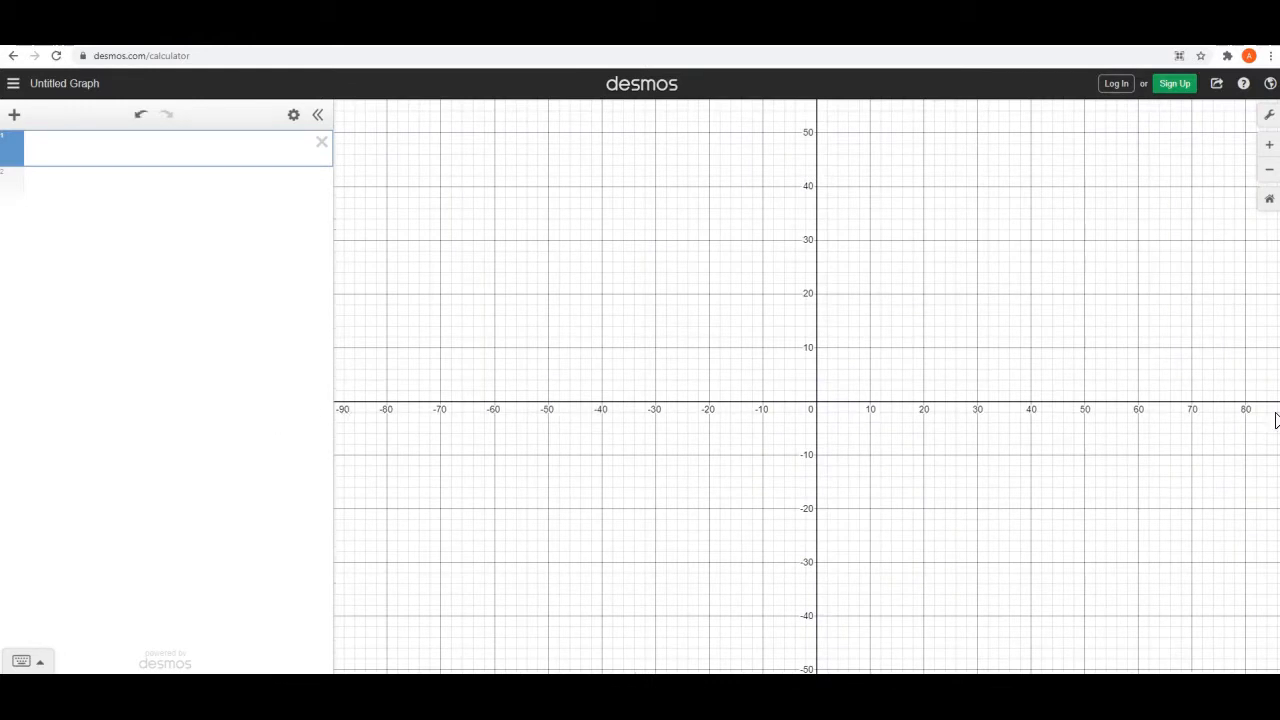
pyautogui.moveTo(931, 443)
pyautogui.mouseDown()
pyautogui.moveTo(914, 443)
pyautogui.moveTo(927, 442)
pyautogui.mouseUp()
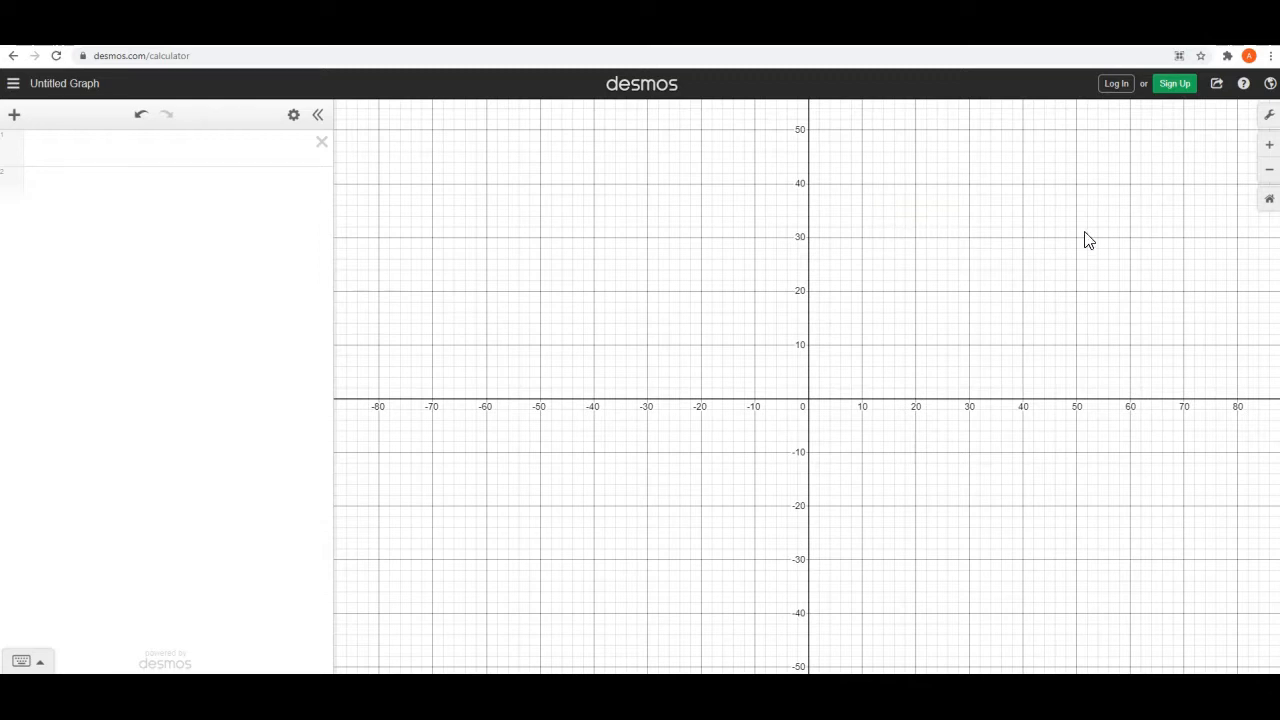
pyautogui.click(1270, 170)
pyautogui.click(1271, 173)
pyautogui.click(1271, 173)
pyautogui.click(1271, 173)
pyautogui.click(1271, 173)
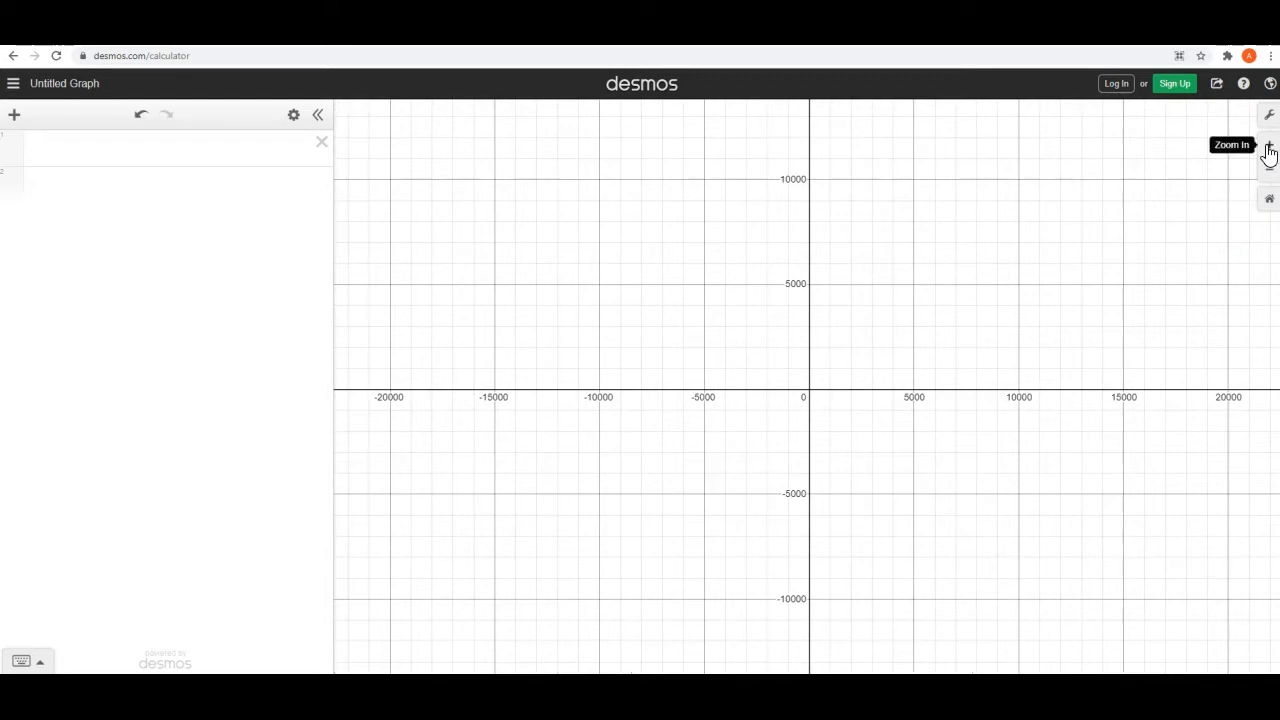
# Zoom the graph back in to about -5 to 5 horizontally and recentre the origin in the view
pyautogui.click(1269, 150)
pyautogui.click(1269, 150)
pyautogui.click(1269, 150)
pyautogui.click(1269, 150)
pyautogui.click(1269, 150)
pyautogui.click(1269, 150)
pyautogui.click(1269, 150)
pyautogui.click(1269, 150)
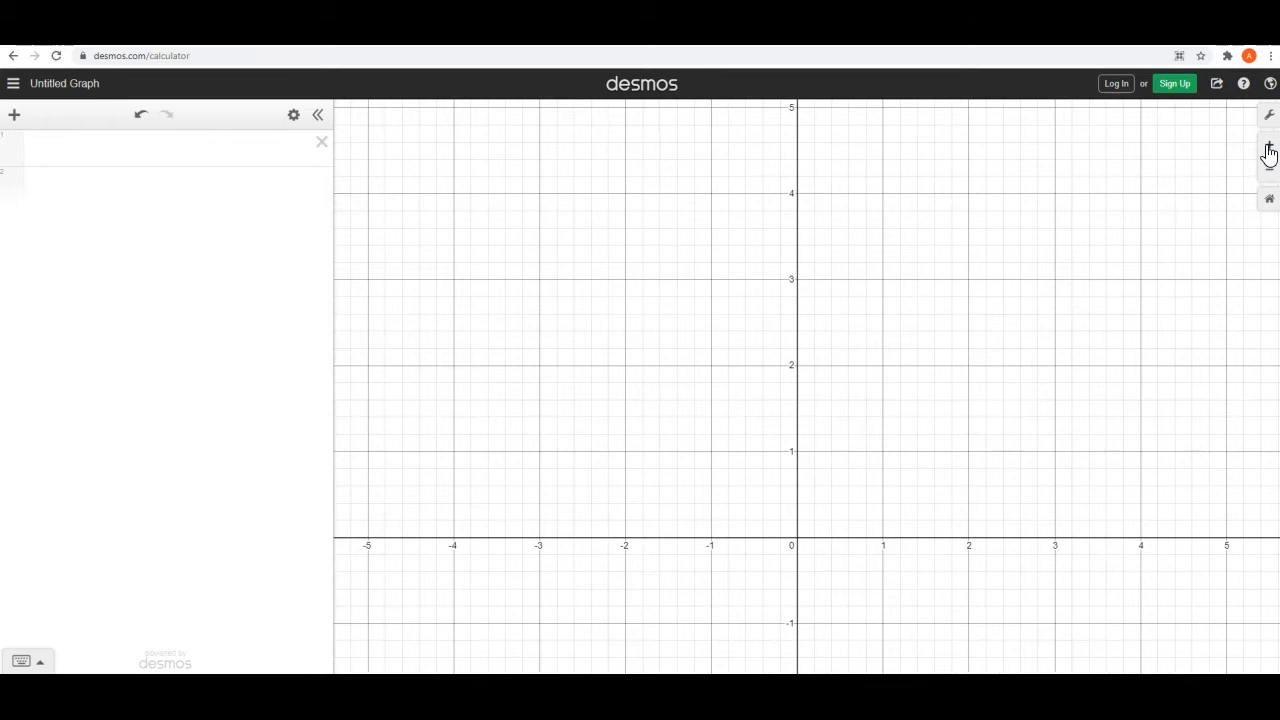
pyautogui.moveTo(953, 528); pyautogui.dragTo(931, 376)
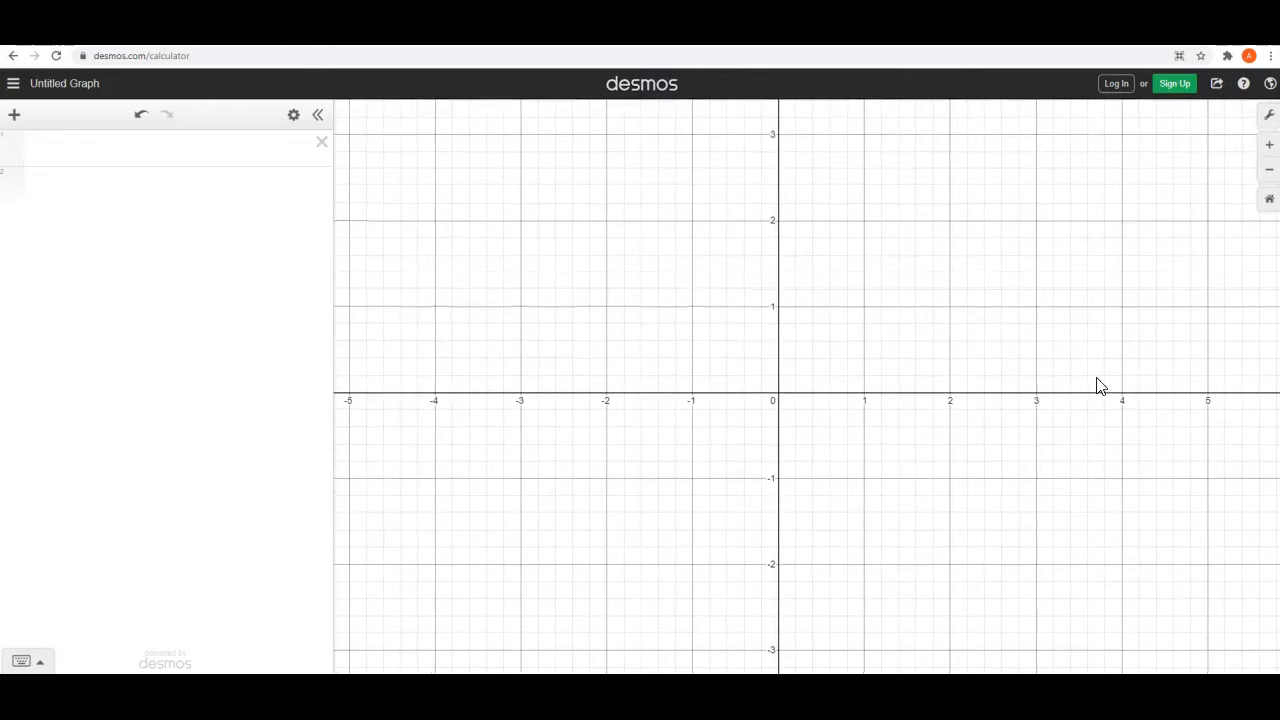
# Zoom out around the origin until the horizontal axis reaches about -25000 to 20000
pyautogui.scroll(-8, 855, 445)
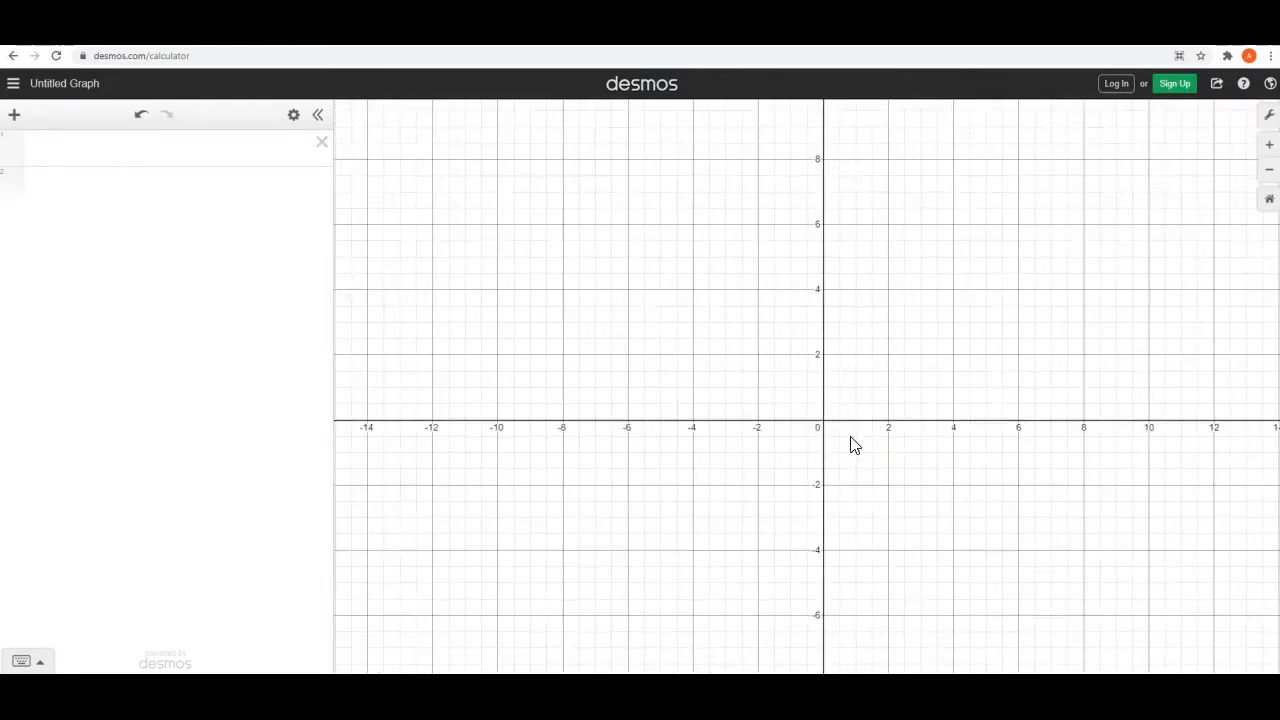
pyautogui.scroll(-10, 855, 445)
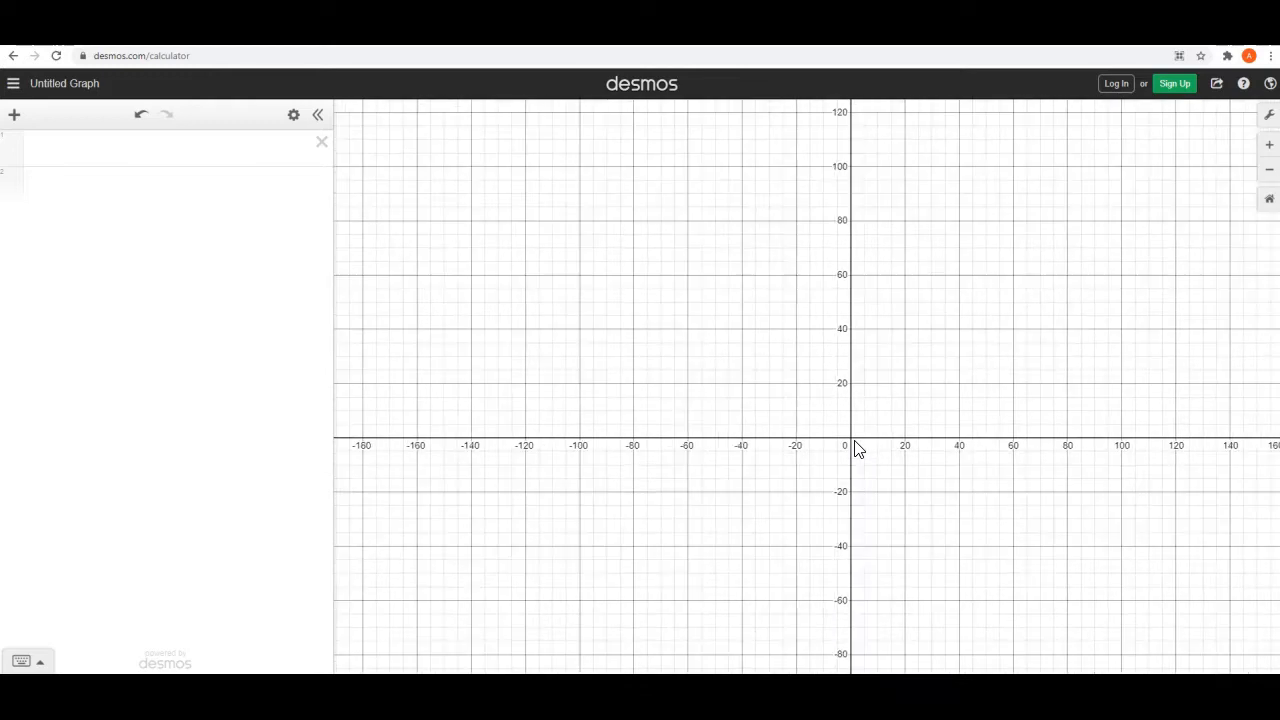
pyautogui.scroll(-10, 855, 448)
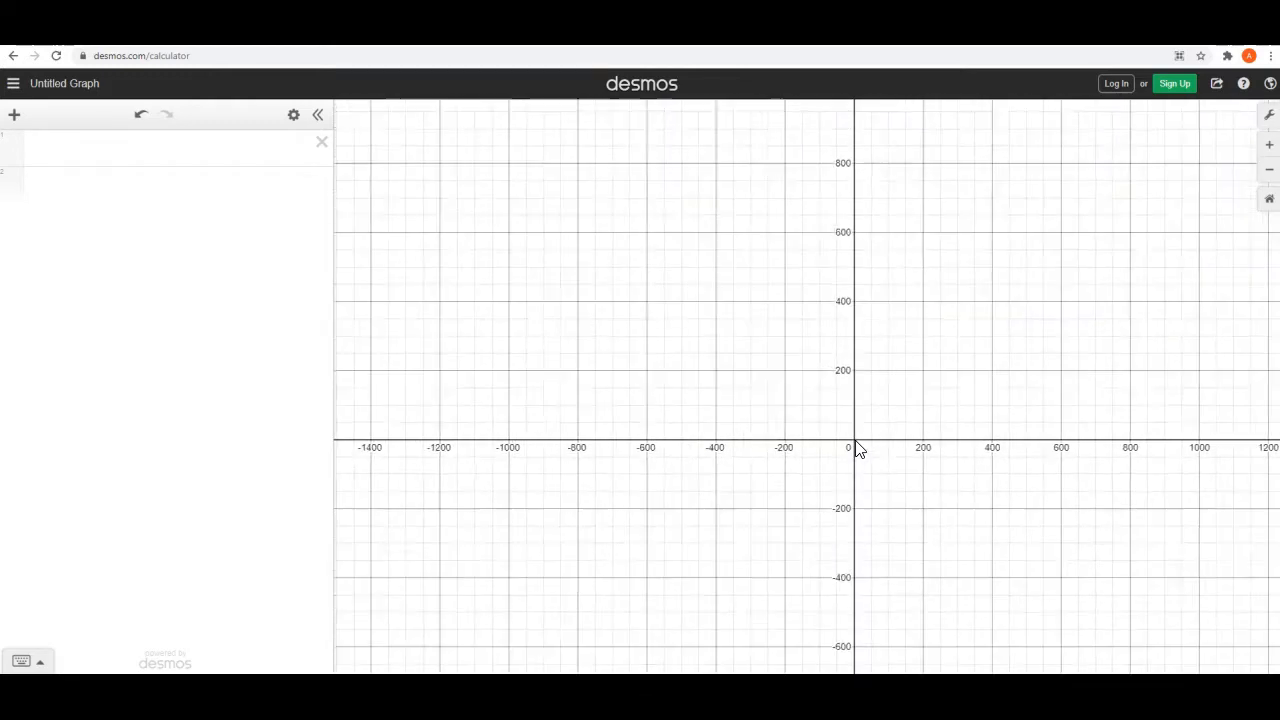
pyautogui.scroll(-10, 855, 448)
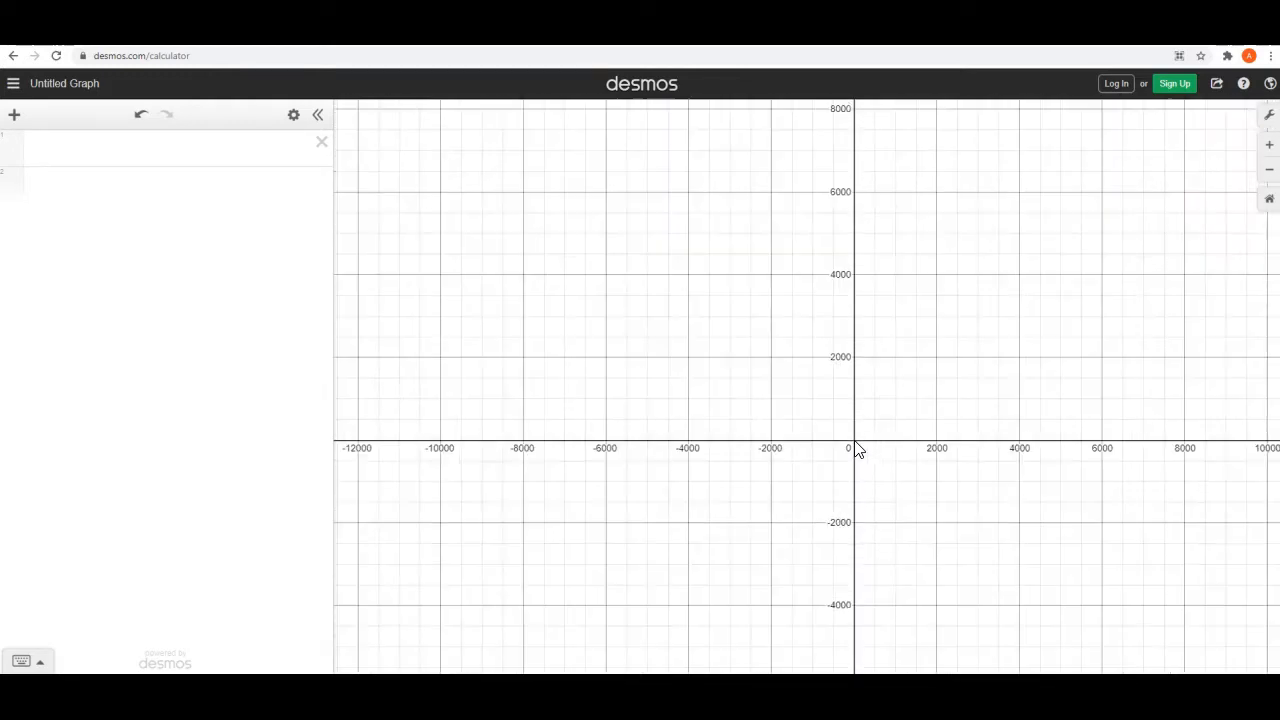
pyautogui.scroll(-2, 855, 448)
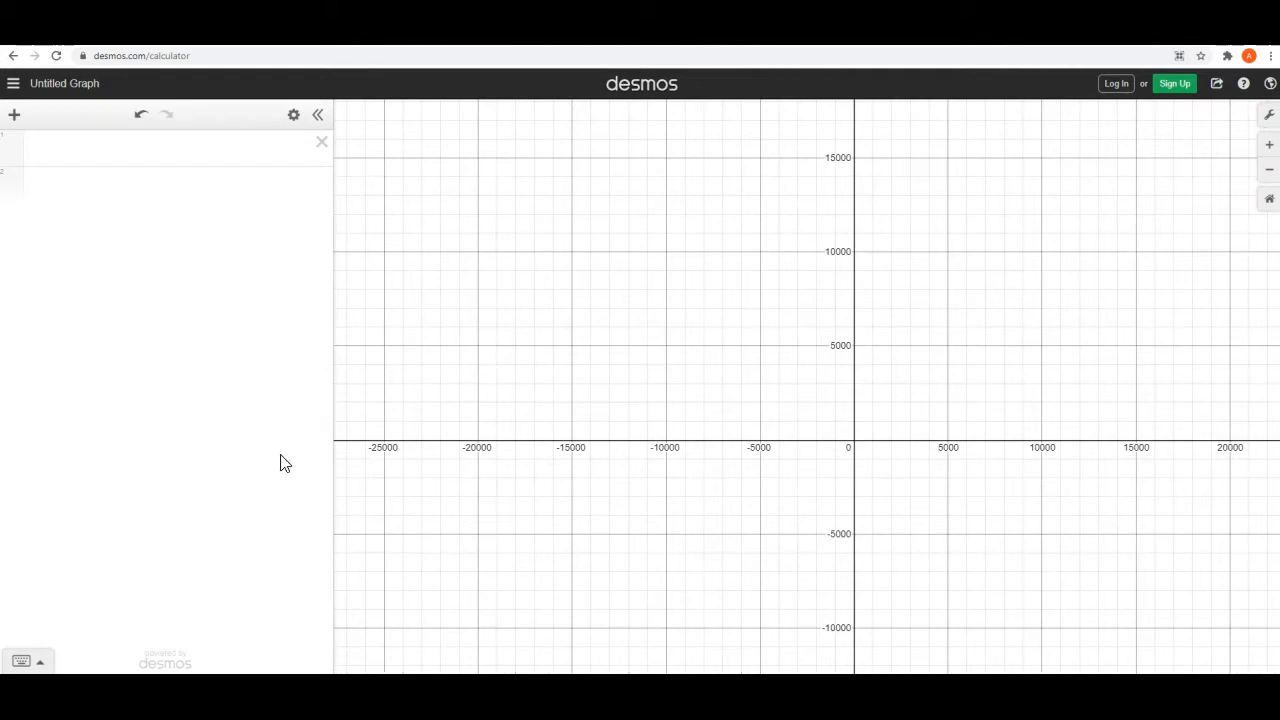
# Zoom in on the origin until the axis labels step by 0.005, re-centring the origin on the way
pyautogui.scroll(10, 857, 489)
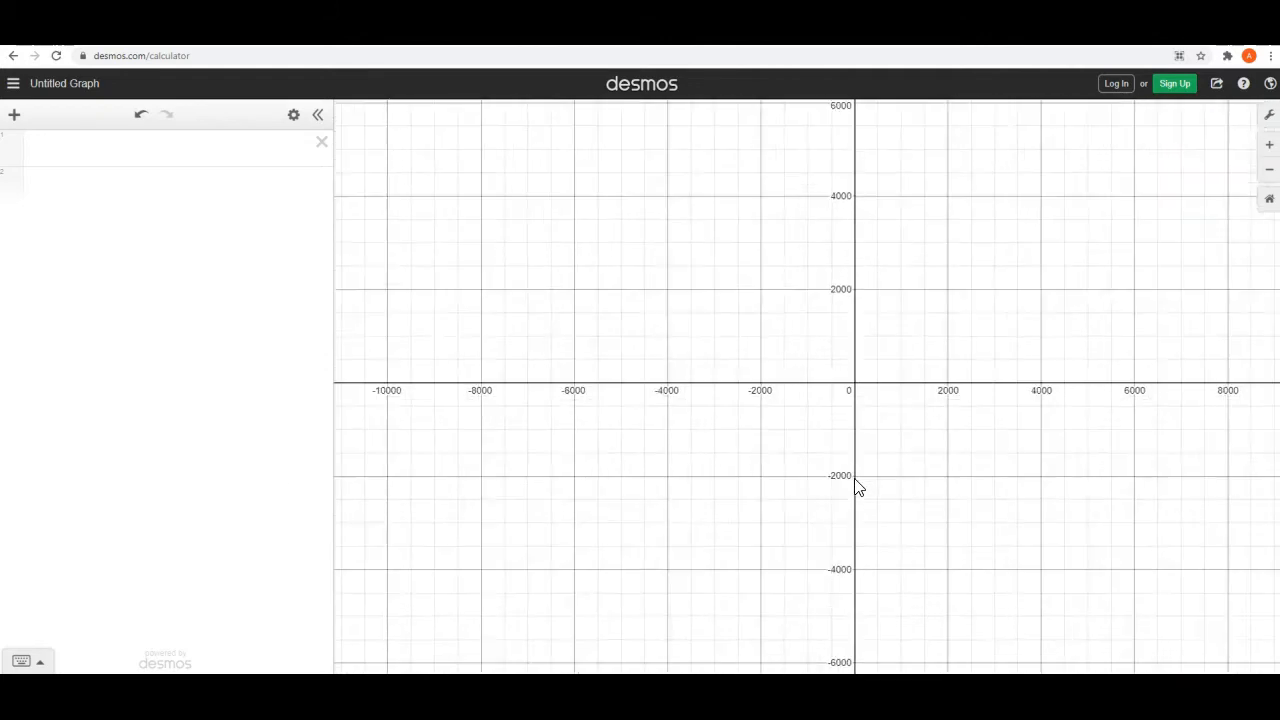
pyautogui.moveTo(851, 385); pyautogui.dragTo(798, 642)
pyautogui.scroll(2, 808, 466)
pyautogui.moveTo(808, 466); pyautogui.dragTo(802, 545)
pyautogui.scroll(3, 804, 478)
pyautogui.scroll(5, 808, 484)
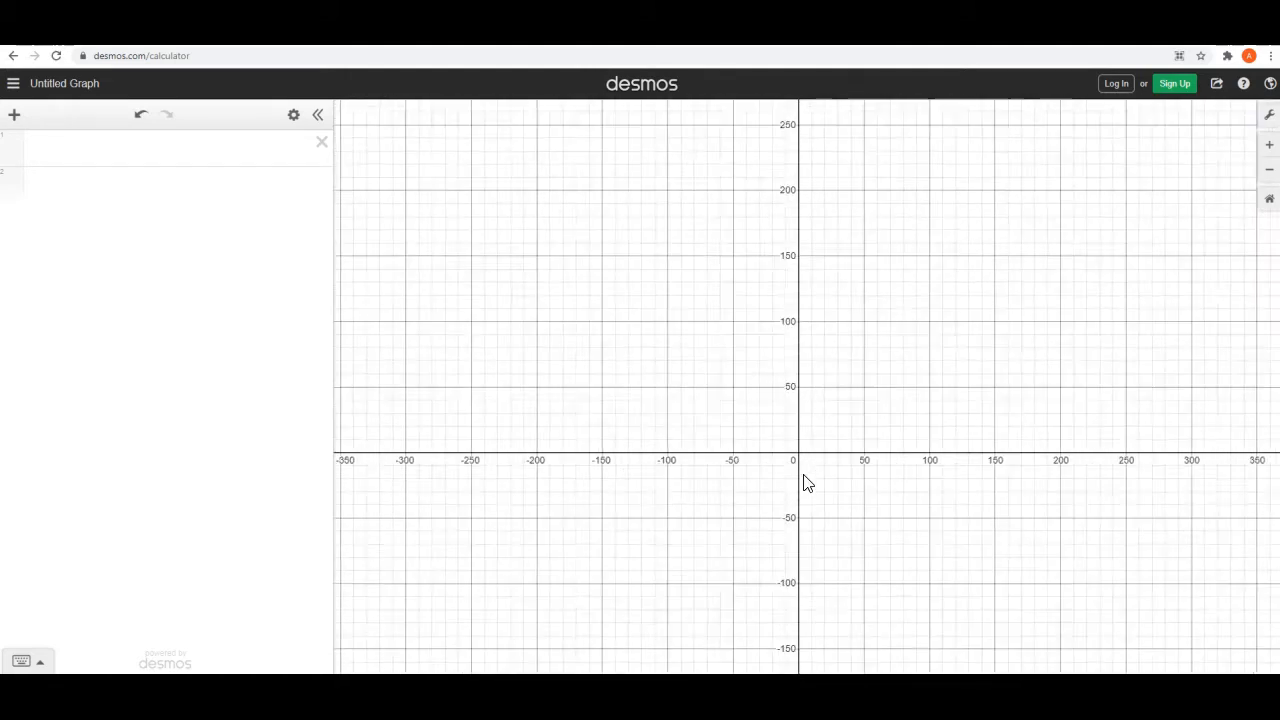
pyautogui.scroll(4, 808, 484)
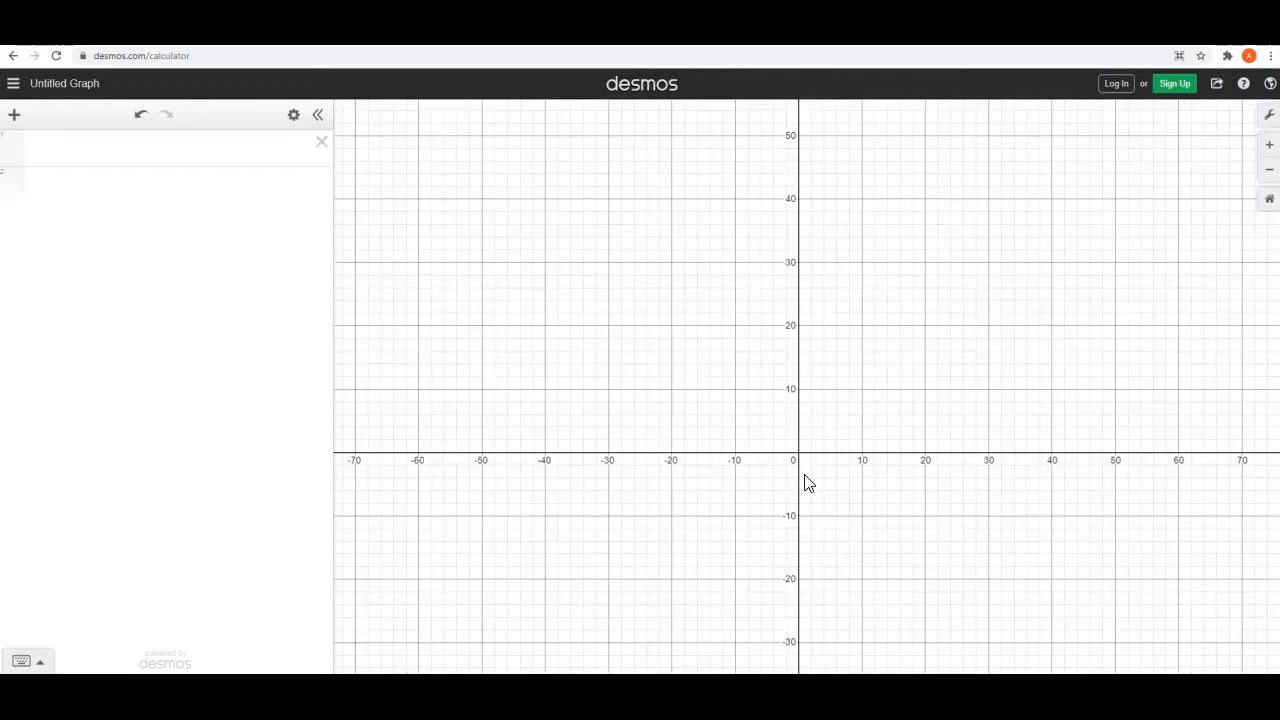
pyautogui.scroll(3, 806, 479)
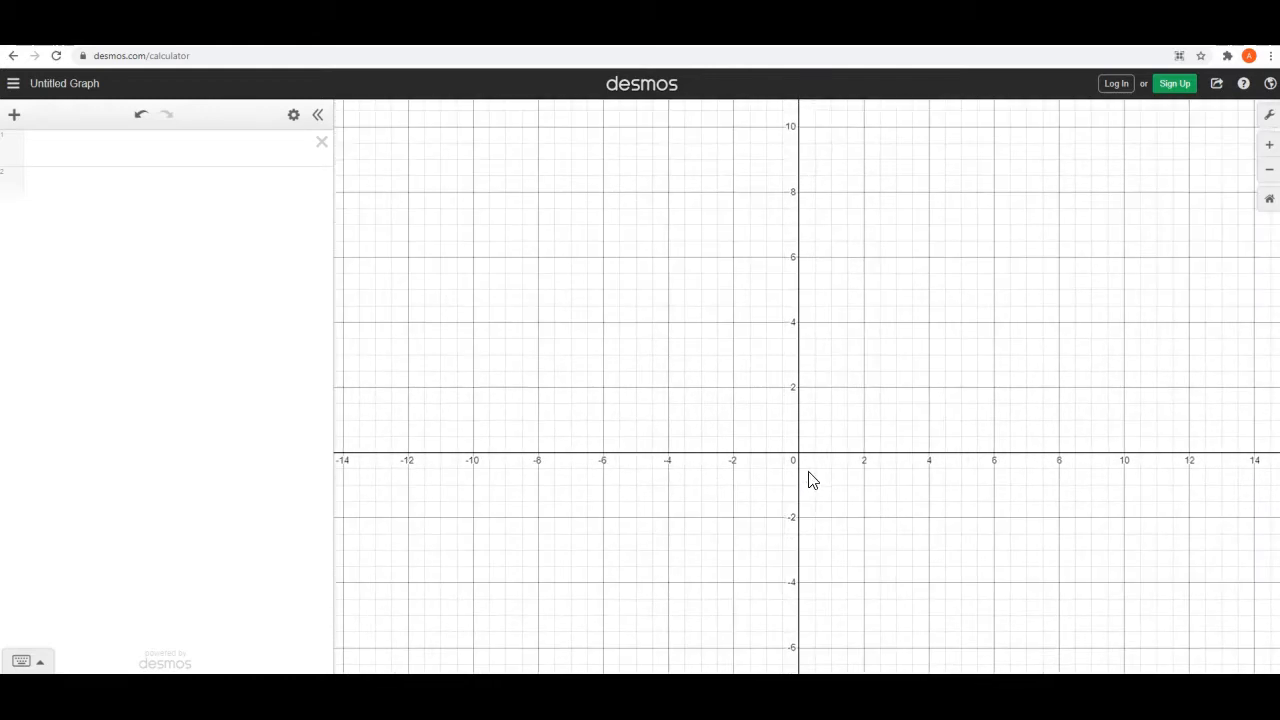
pyautogui.scroll(4, 808, 500)
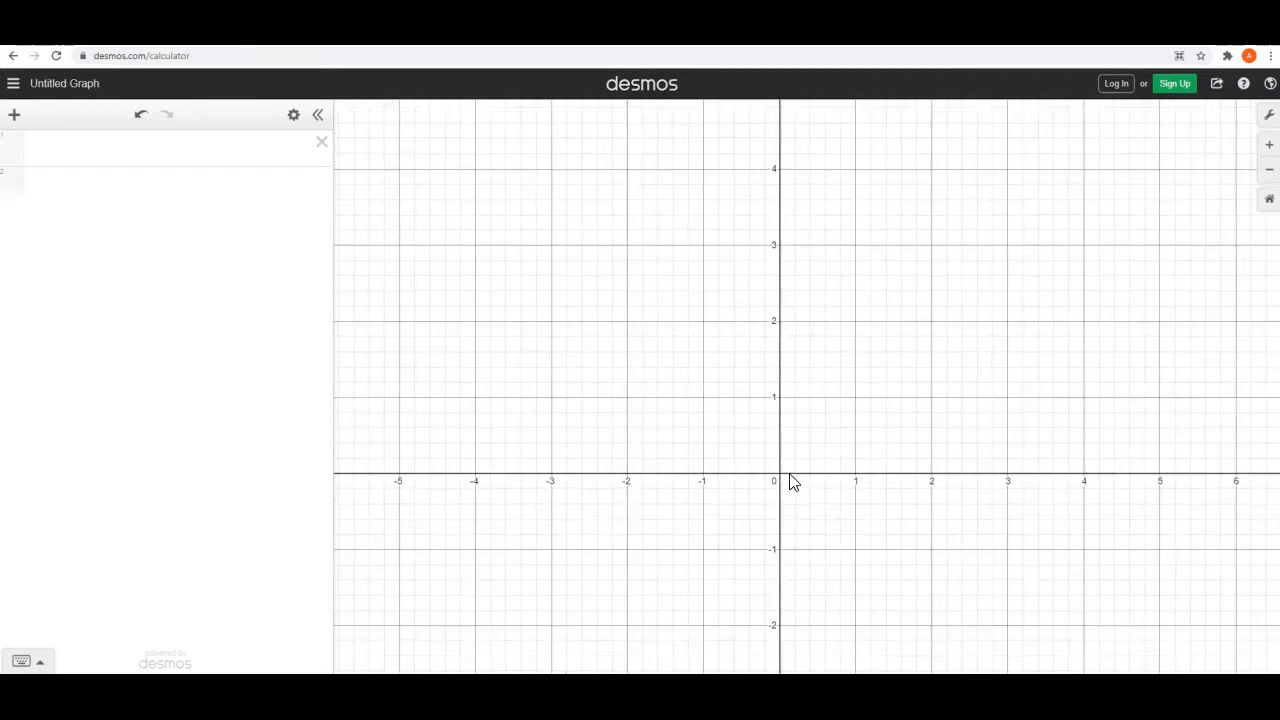
pyautogui.scroll(4, 792, 484)
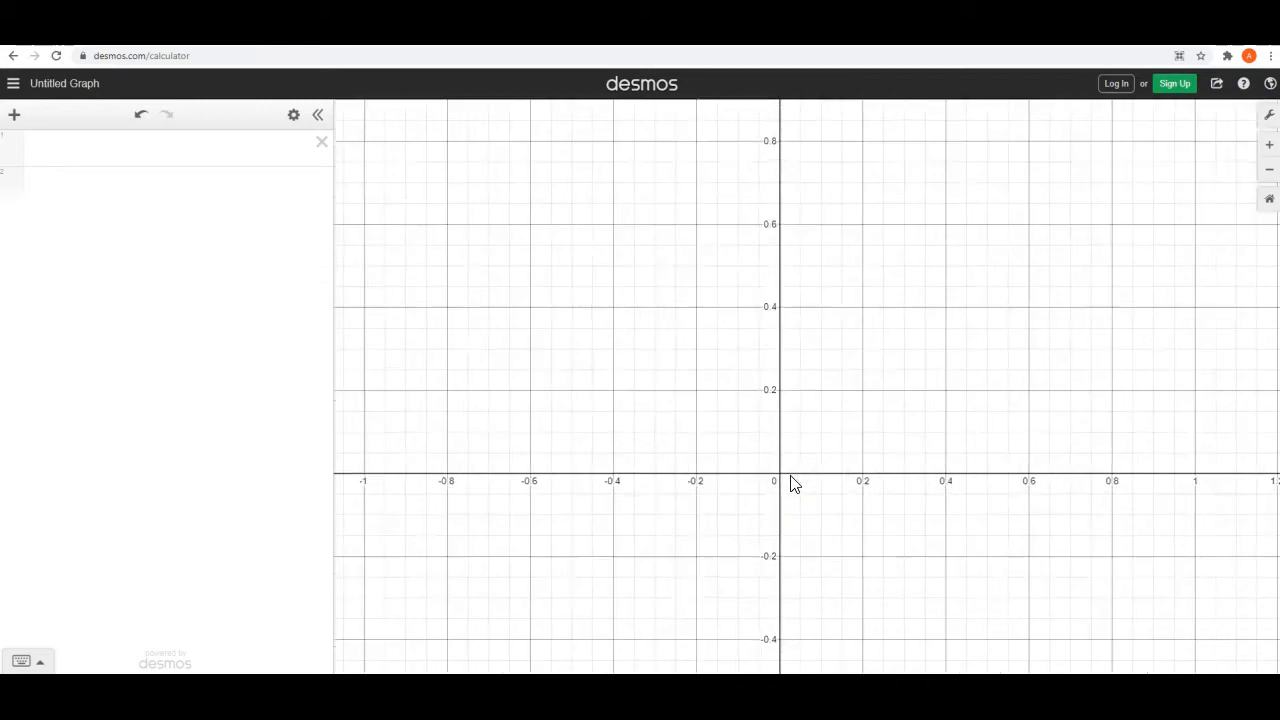
pyautogui.scroll(3, 790, 484)
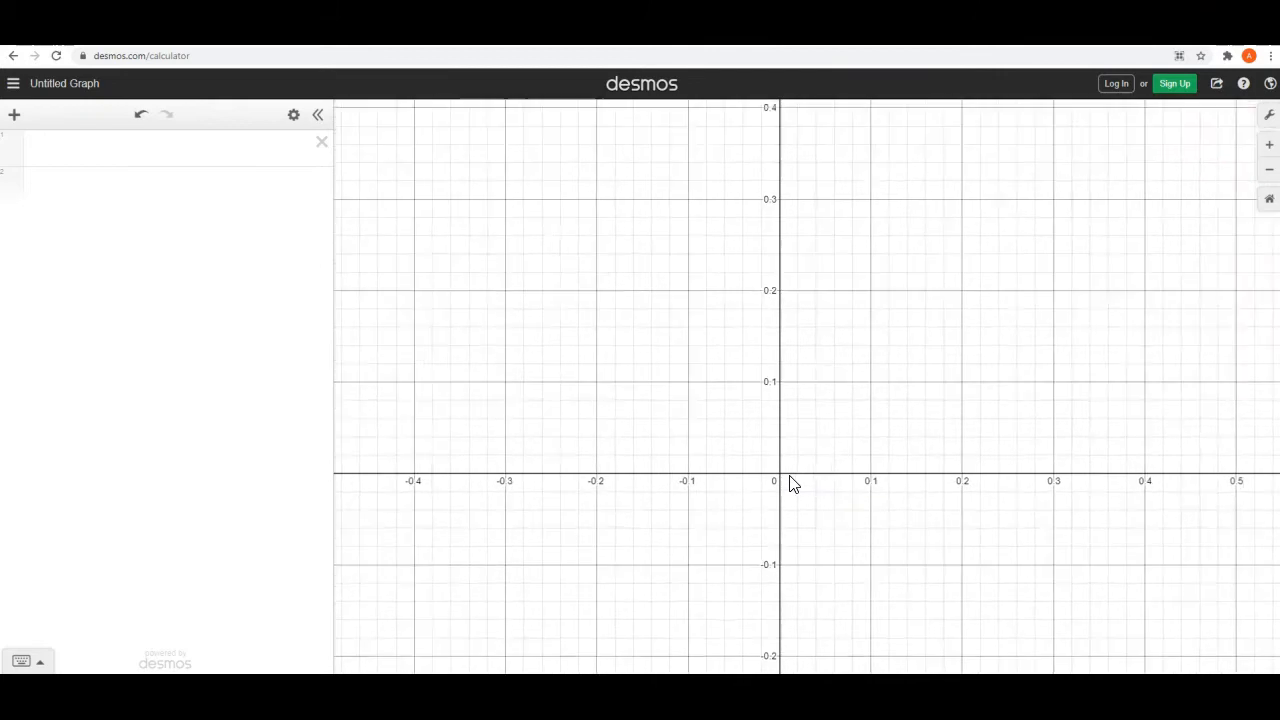
pyautogui.scroll(4, 785, 498)
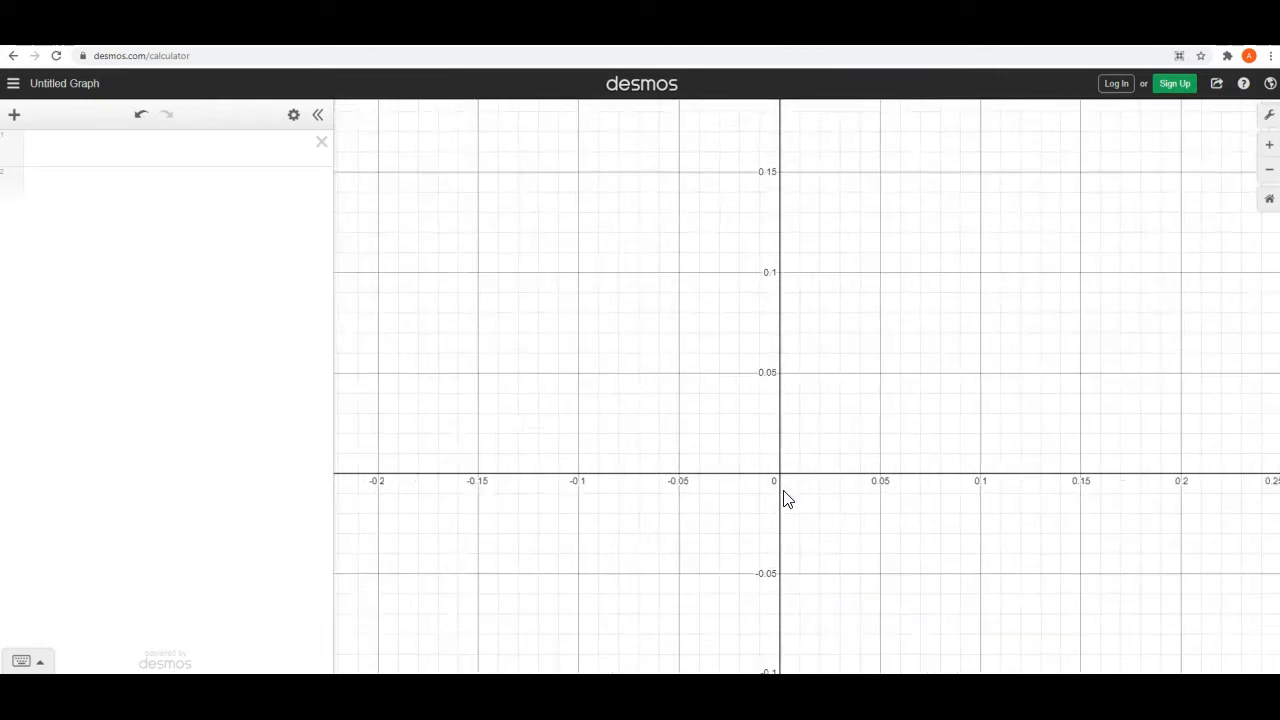
pyautogui.scroll(4, 785, 498)
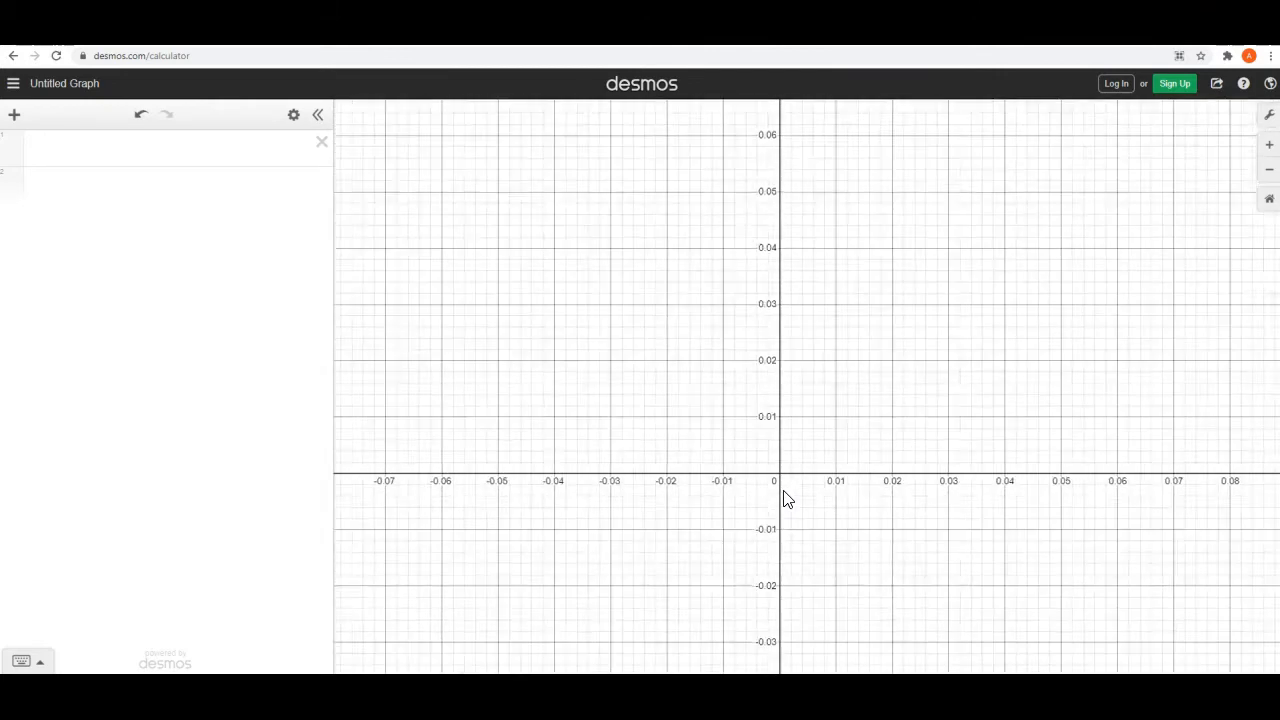
pyautogui.scroll(4, 785, 498)
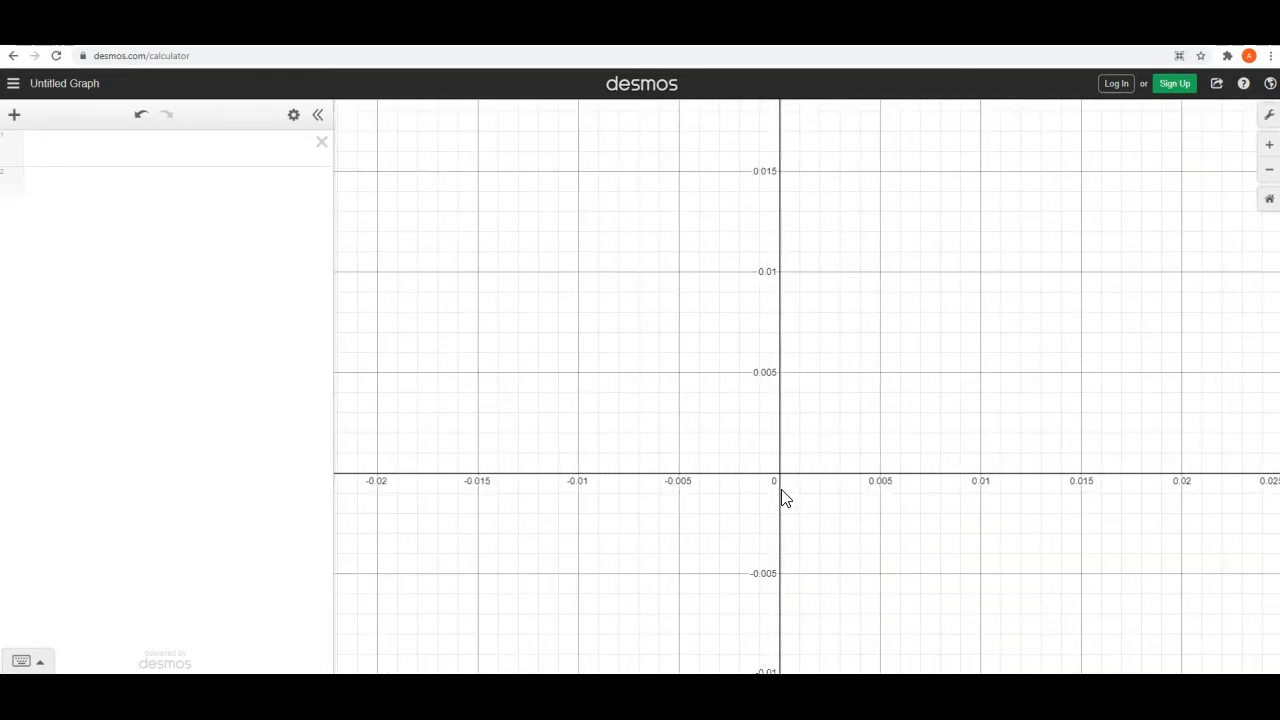
# Zoom the graph out to about -6 to 6 horizontally and centre the origin in the view
pyautogui.scroll(-4, 784, 496)
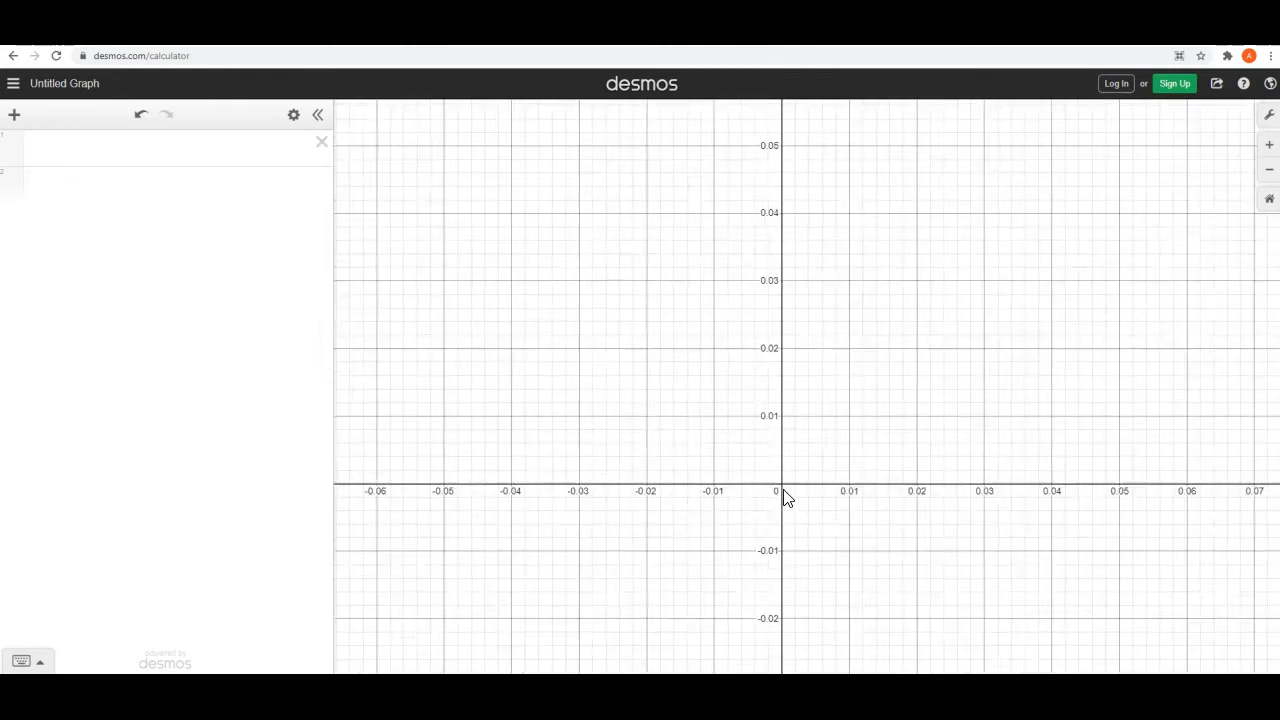
pyautogui.scroll(-8, 785, 498)
pyautogui.scroll(-6, 783, 499)
pyautogui.scroll(-4, 783, 499)
pyautogui.moveTo(800, 510); pyautogui.dragTo(800, 444)
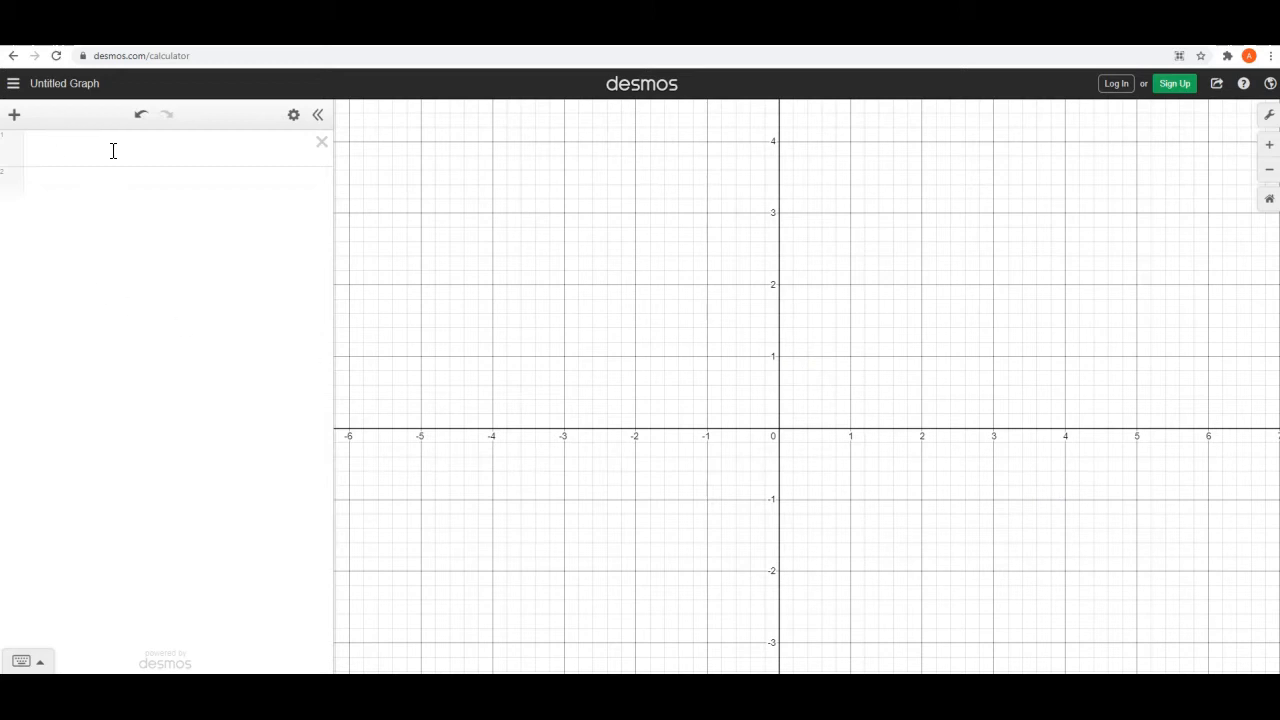
# Plot the point (1,2) as the first expression and label it A
pyautogui.click(73, 149)
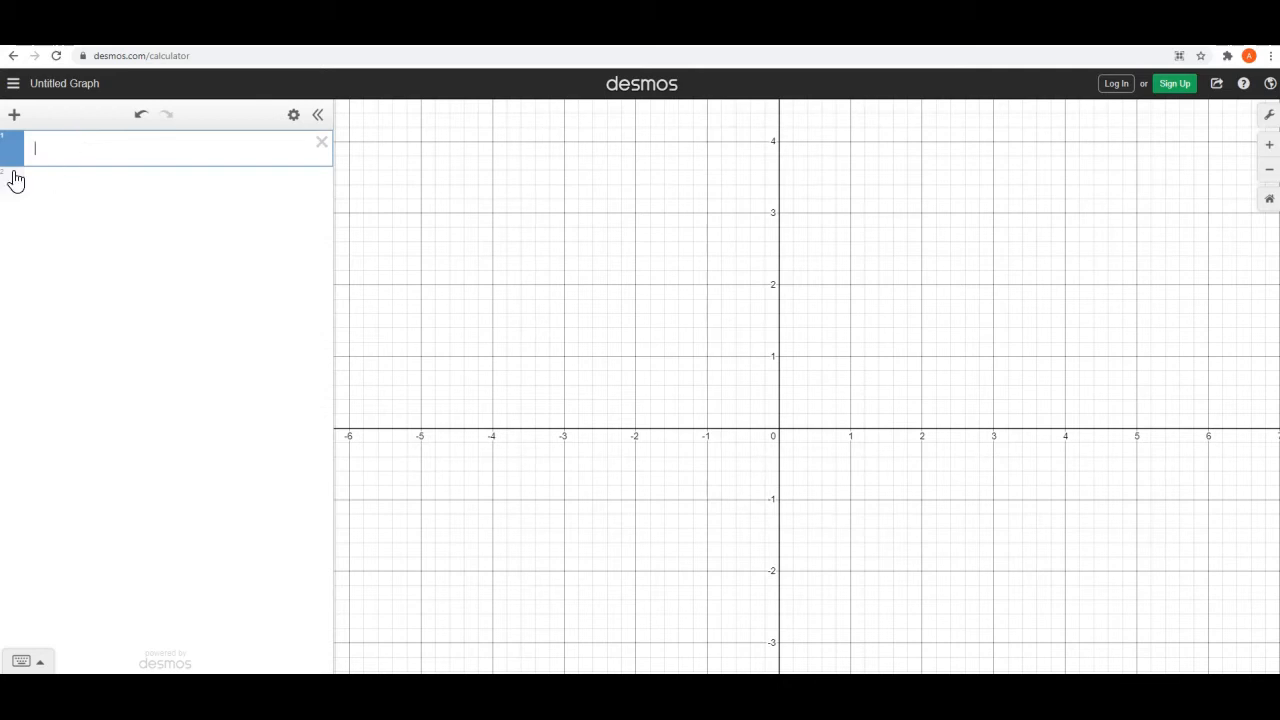
pyautogui.write('(')
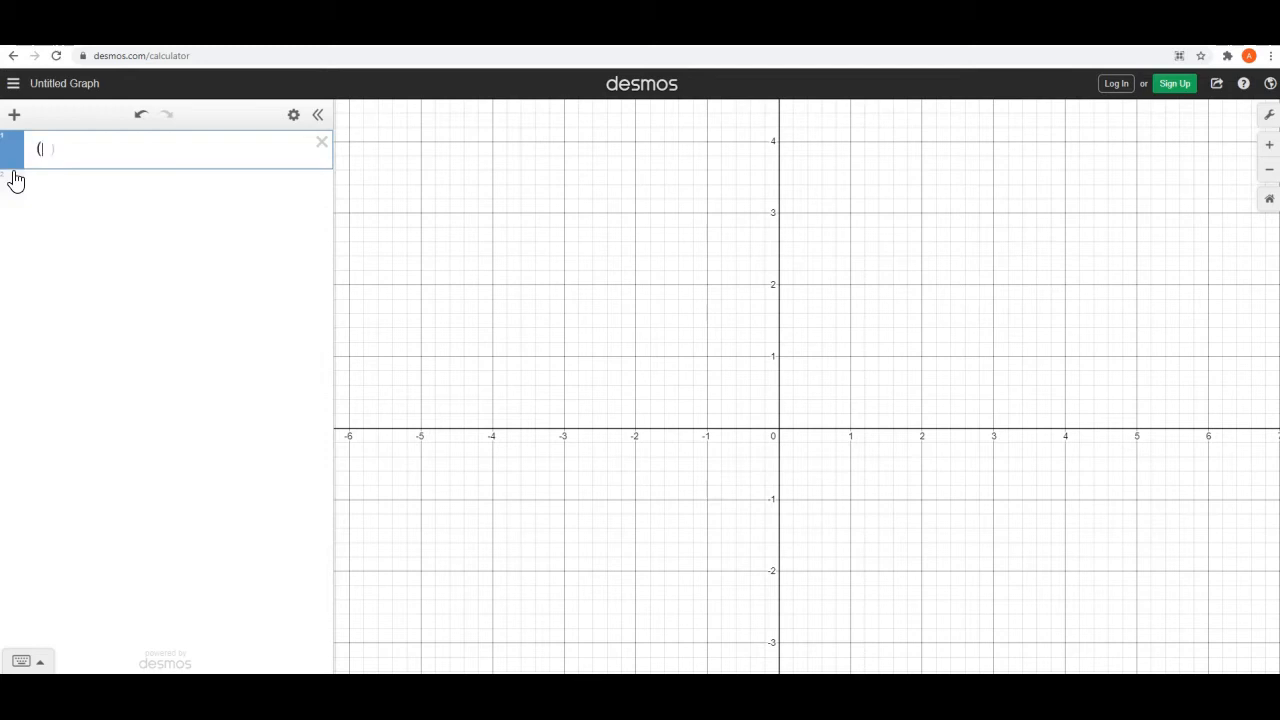
pyautogui.write('1,2')
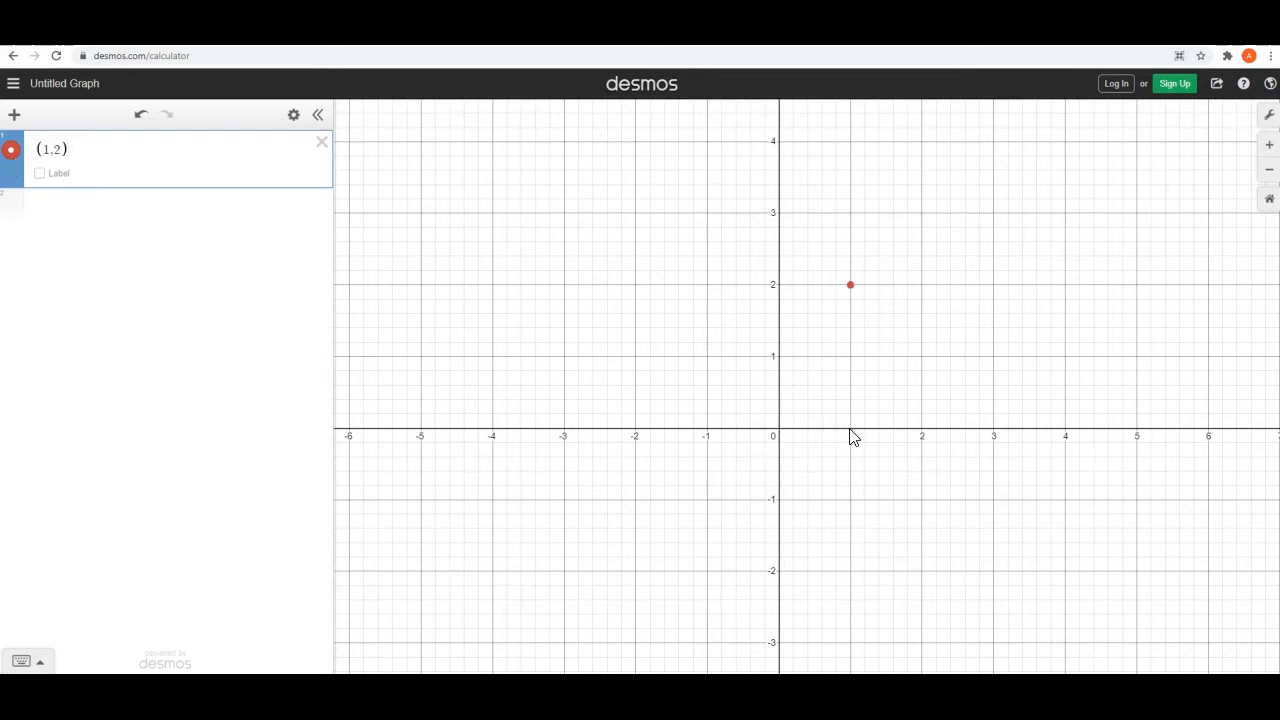
pyautogui.click(40, 174)
pyautogui.click(101, 173)
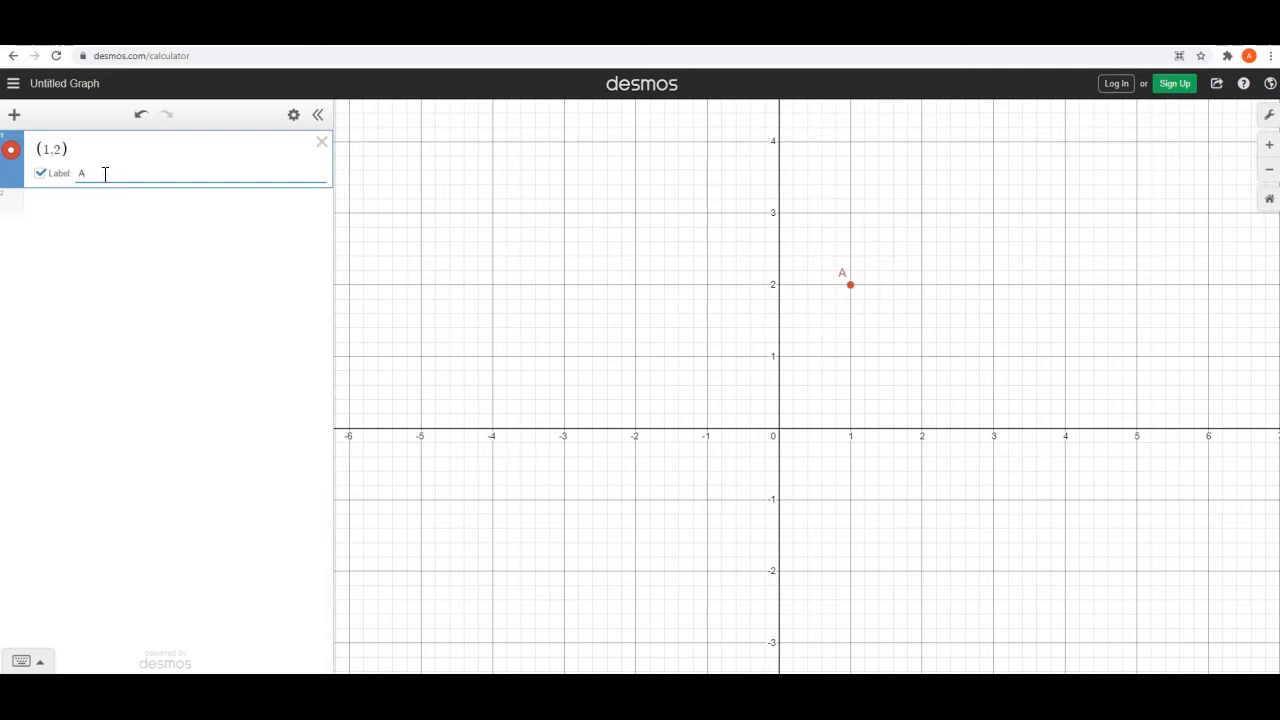
# Clear the custom label text A and keep the label turned on so the point shows its coordinates
pyautogui.press('BackSpace')
pyautogui.click(163, 273)
pyautogui.click(40, 174)
# Open the style options of point (1,2), try blue, green, orange and purple, and set its colour to black
pyautogui.click(294, 117)
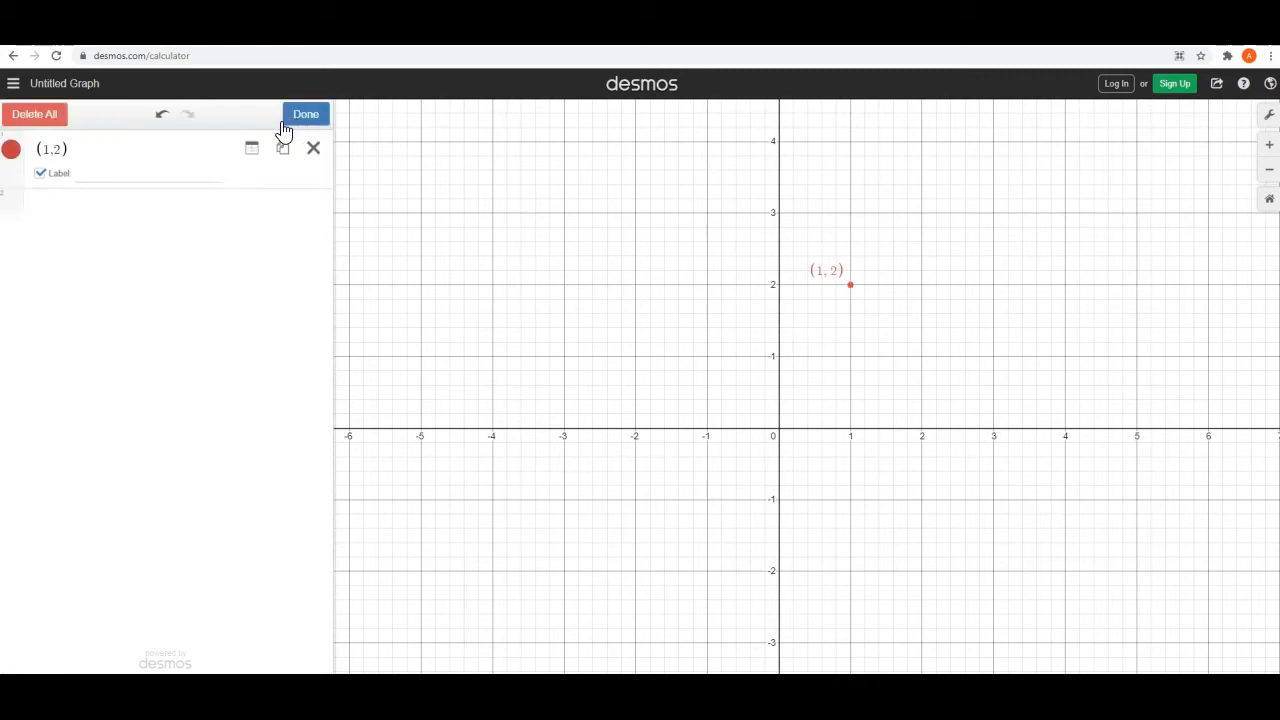
pyautogui.click(11, 151)
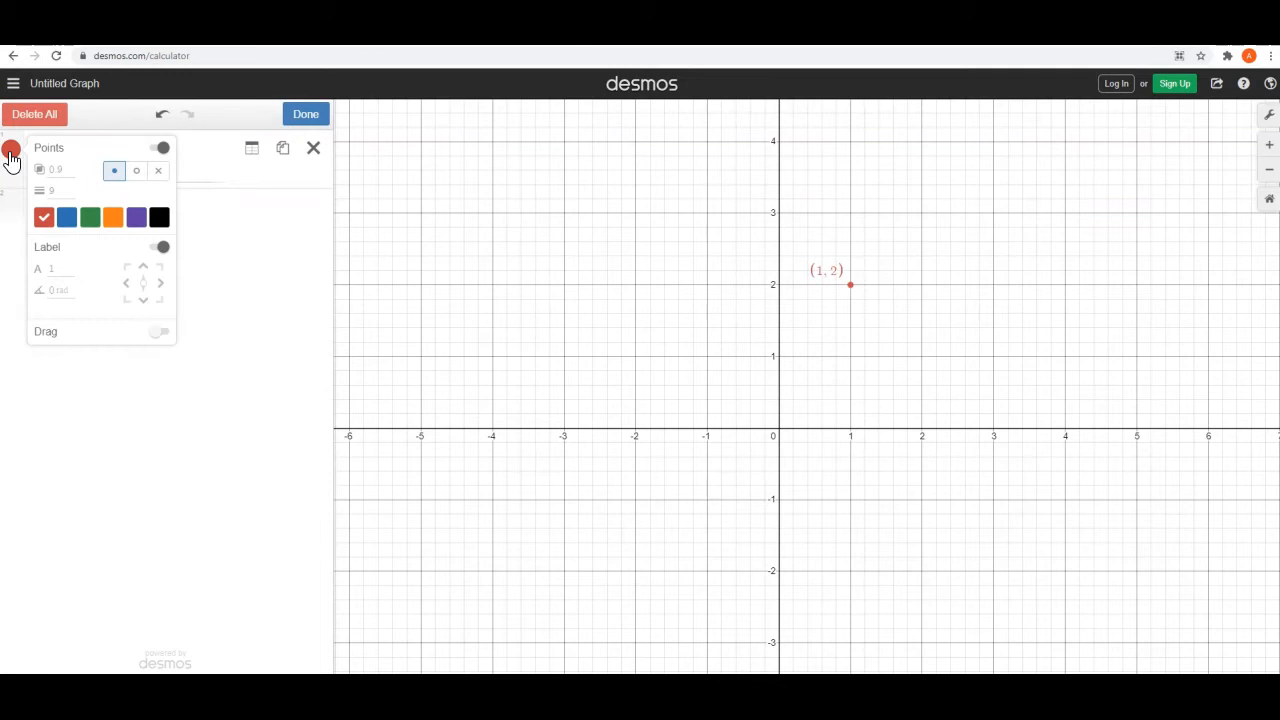
pyautogui.click(67, 220)
pyautogui.click(97, 221)
pyautogui.click(113, 220)
pyautogui.click(135, 221)
pyautogui.click(156, 221)
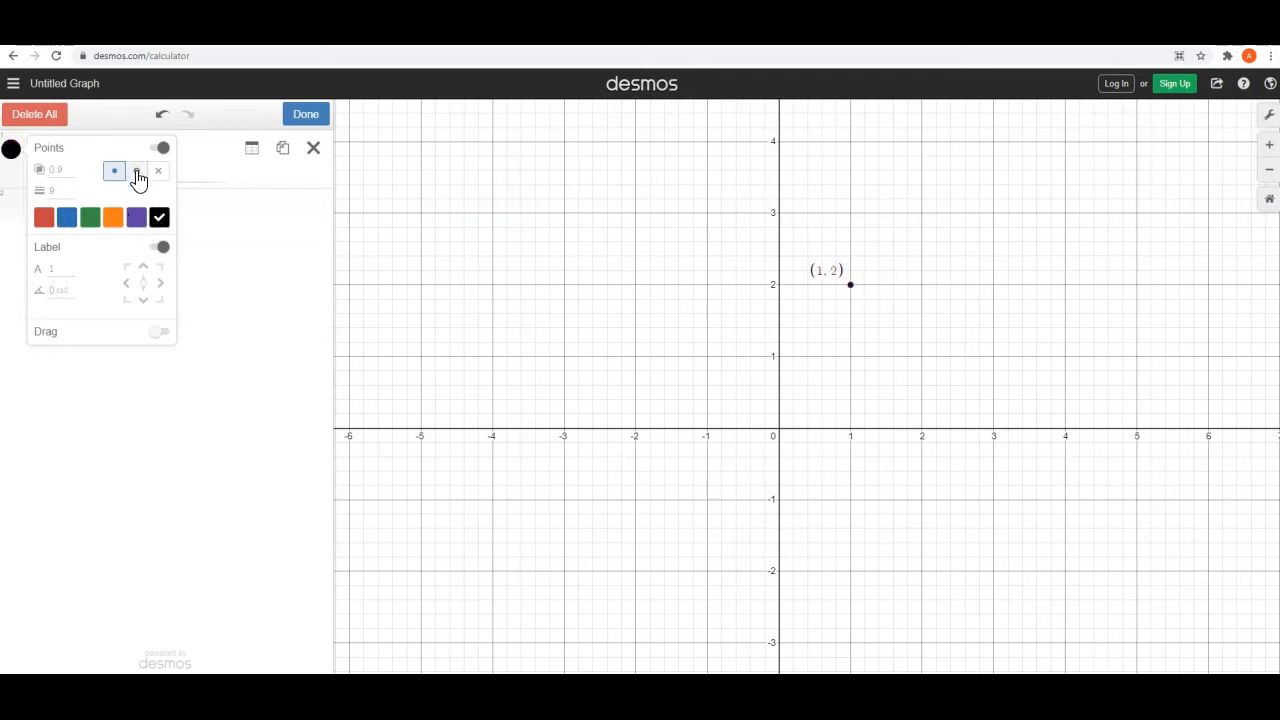
# Preview the open-circle and cross styles for the point and return it to the filled dot
pyautogui.click(138, 174)
pyautogui.click(159, 173)
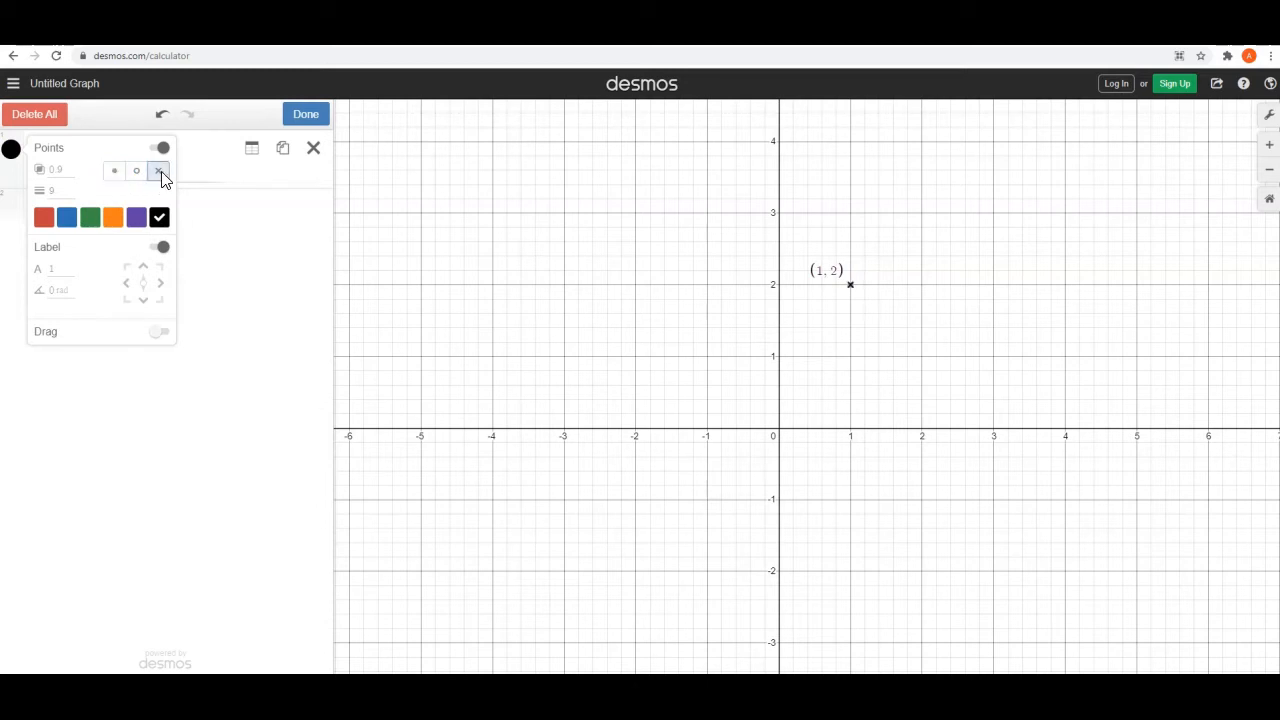
pyautogui.click(115, 172)
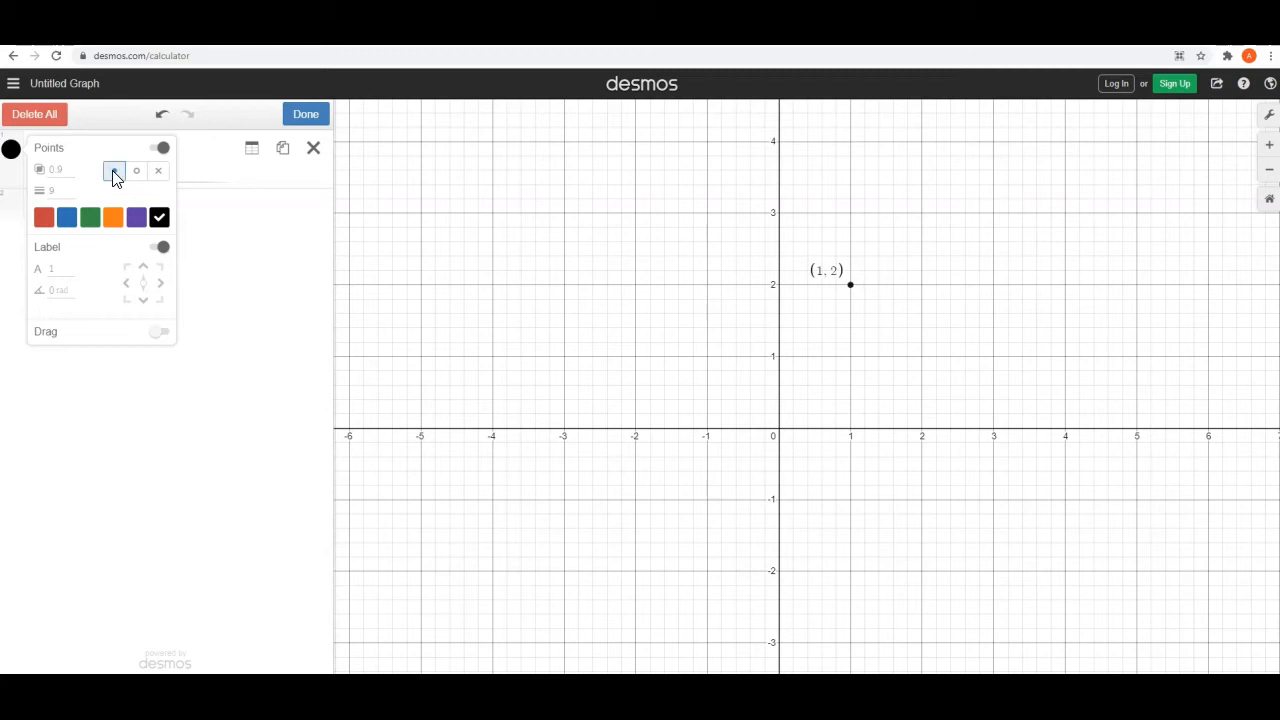
# Make the point draggable in both the horizontal and vertical directions and close its style options
pyautogui.click(158, 334)
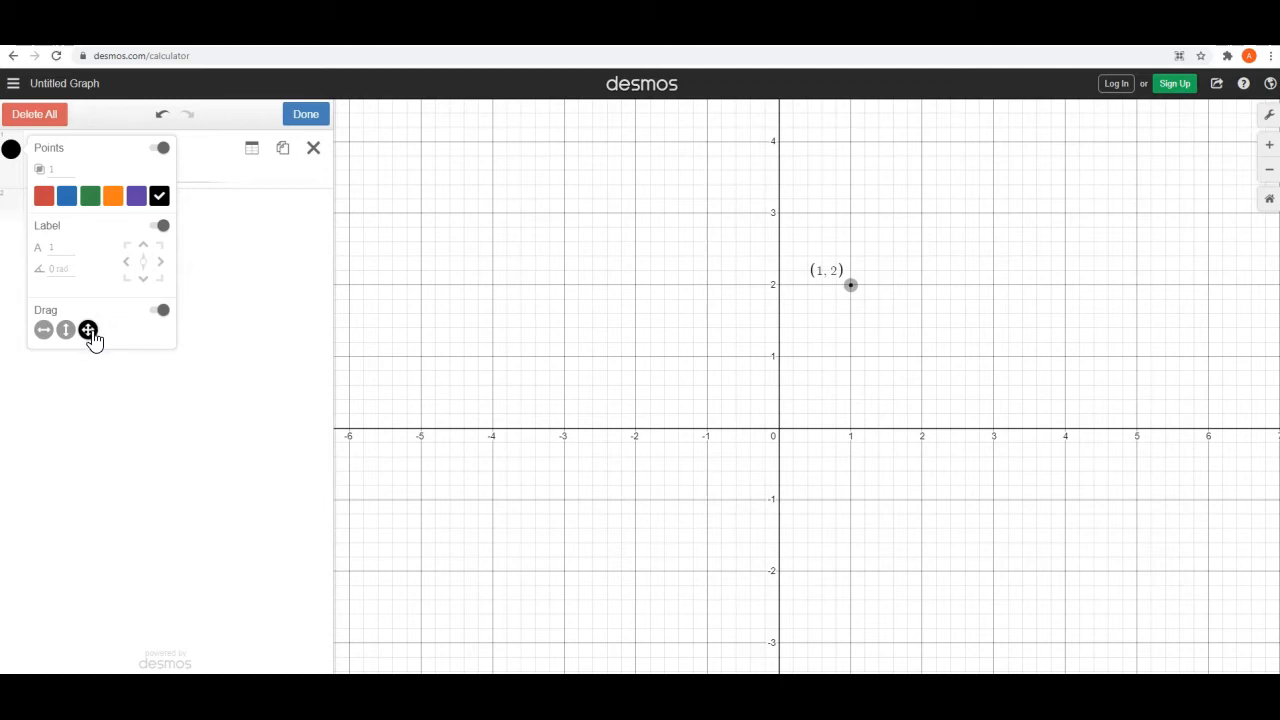
pyautogui.click(246, 319)
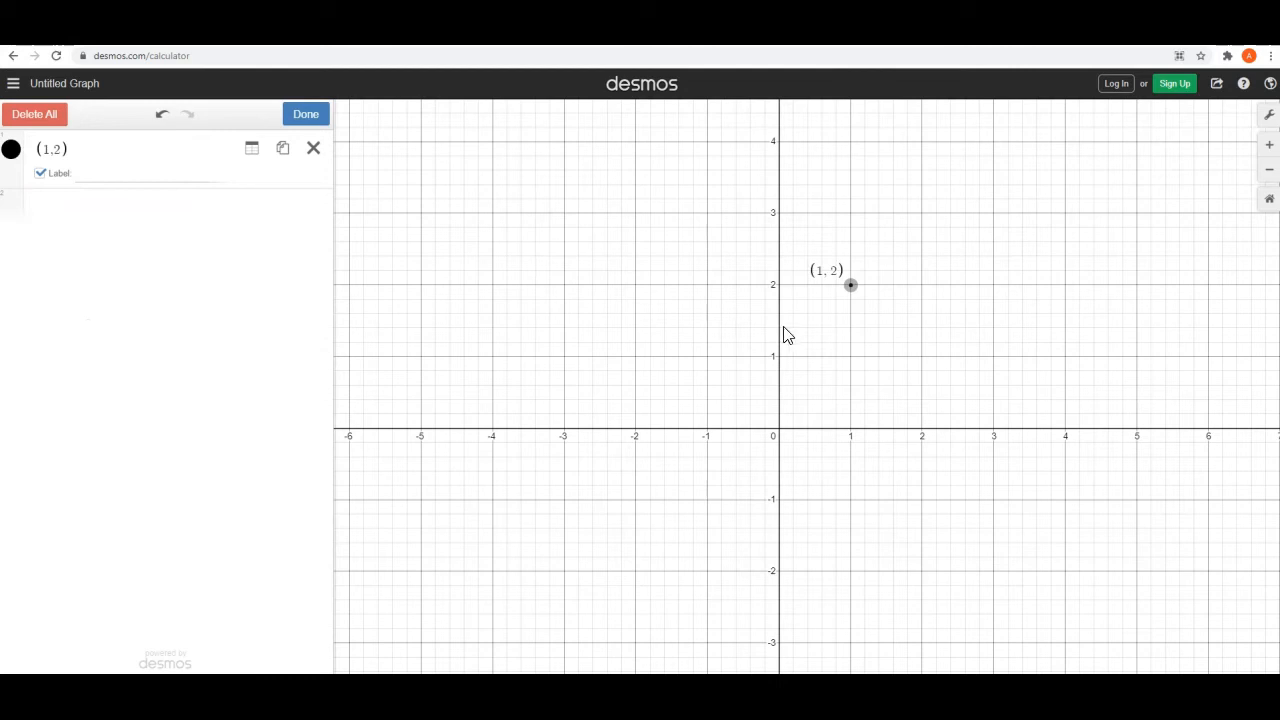
# Move the black point across the graph into the second quadrant, to about (−2.01, 1.99)
pyautogui.click(850, 285)
pyautogui.moveTo(850, 285)
pyautogui.mouseDown()
pyautogui.moveTo(717, 268)
pyautogui.moveTo(574, 288)
pyautogui.moveTo(513, 455)
pyautogui.moveTo(856, 594)
pyautogui.moveTo(998, 387)
pyautogui.moveTo(775, 219)
pyautogui.moveTo(631, 490)
pyautogui.moveTo(1011, 403)
pyautogui.moveTo(803, 294)
pyautogui.moveTo(850, 284)
pyautogui.mouseUp()
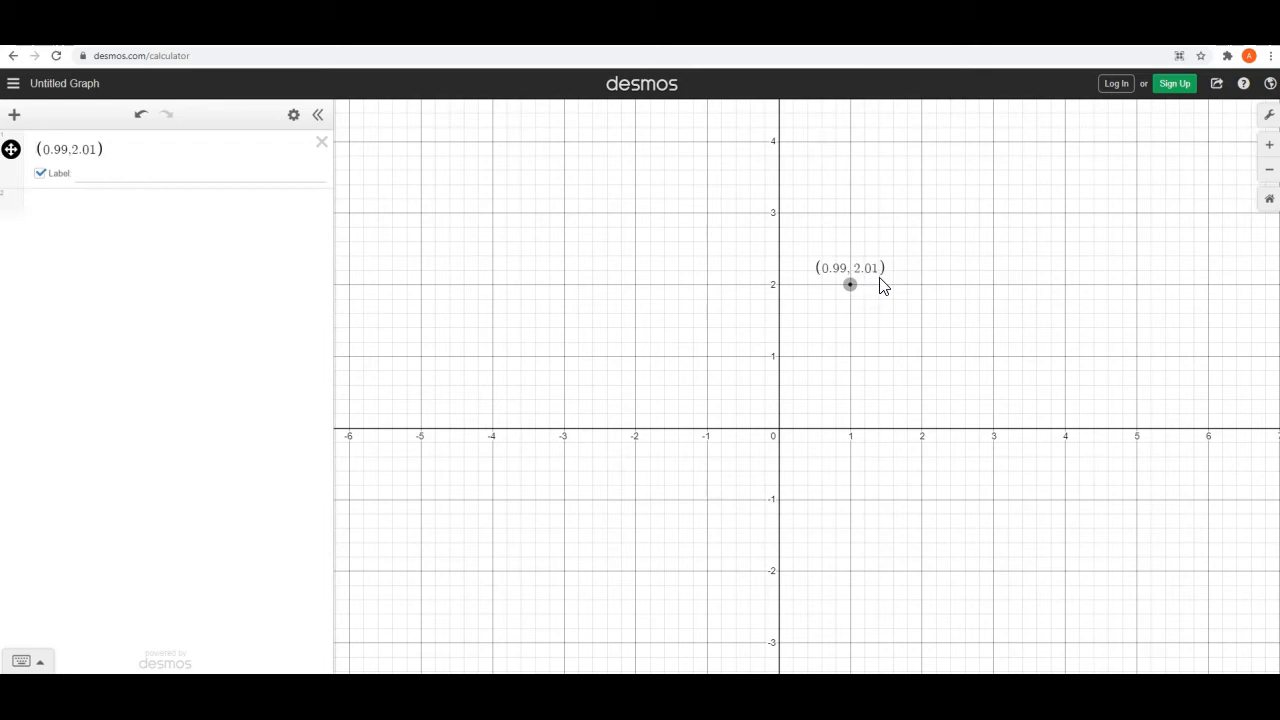
pyautogui.moveTo(850, 285); pyautogui.dragTo(634, 286)
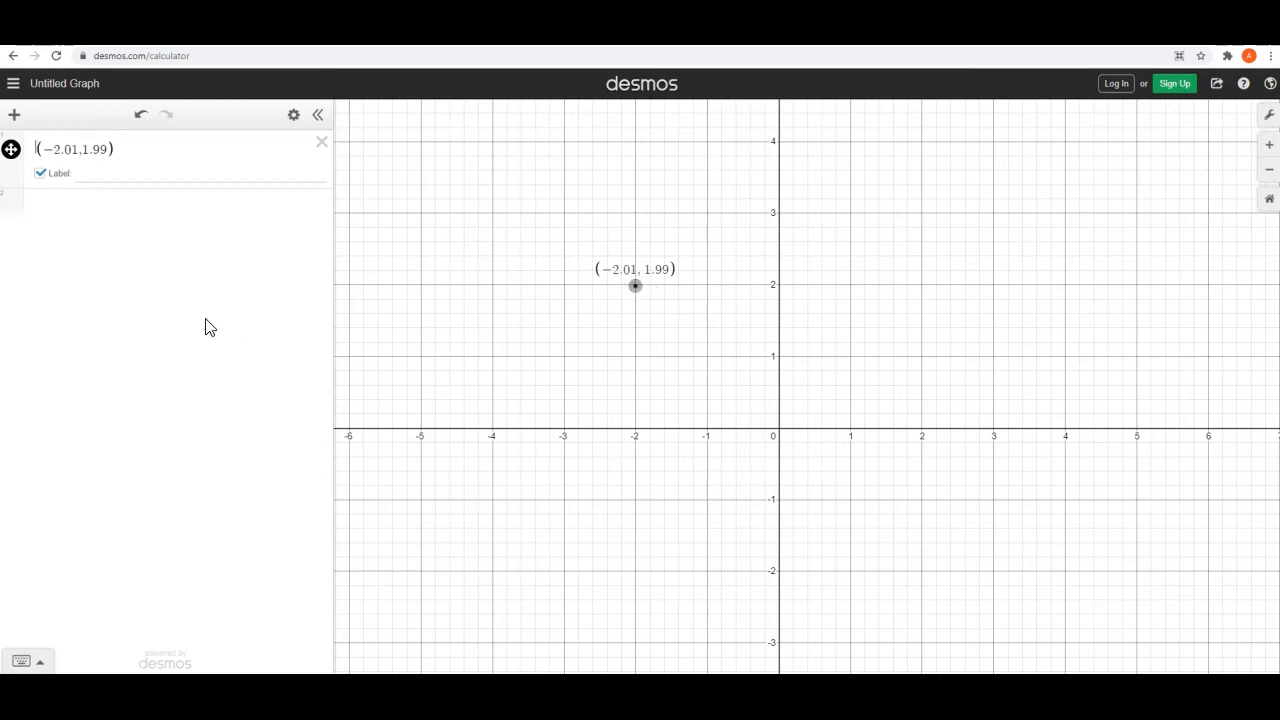
# Plot a second point at (0,0) and turn on its label
pyautogui.click(88, 210)
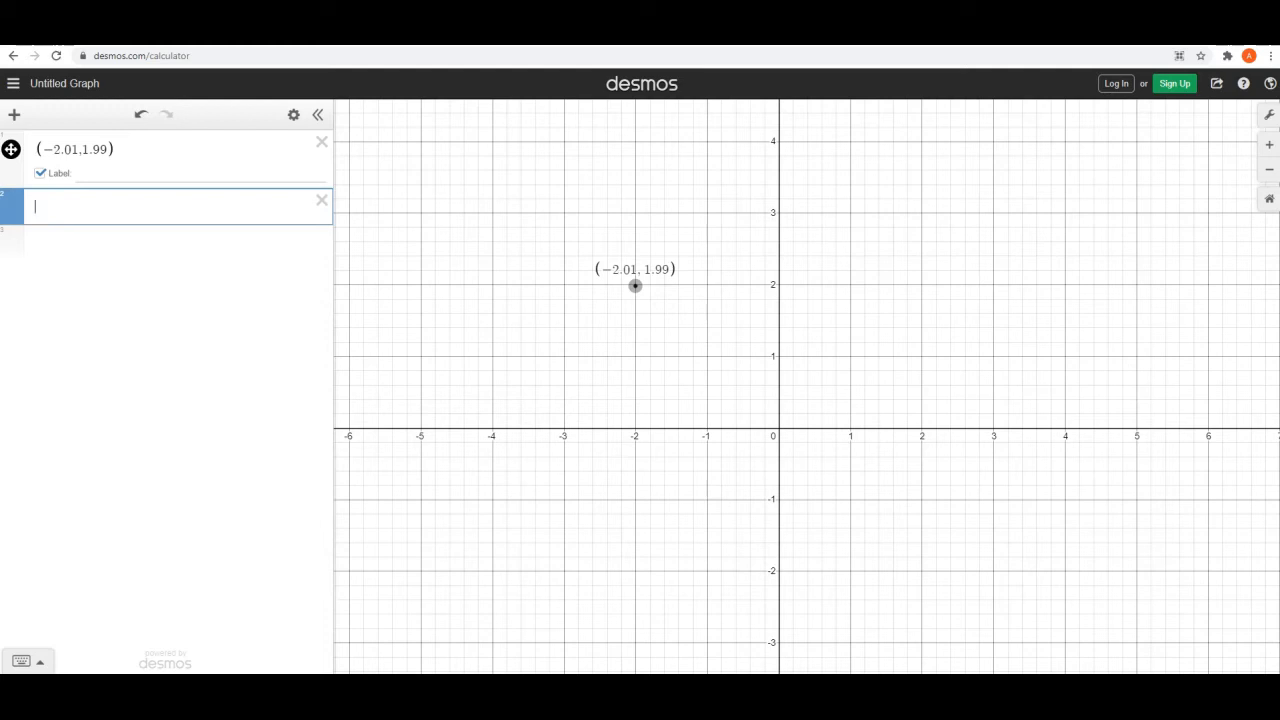
pyautogui.write('(')
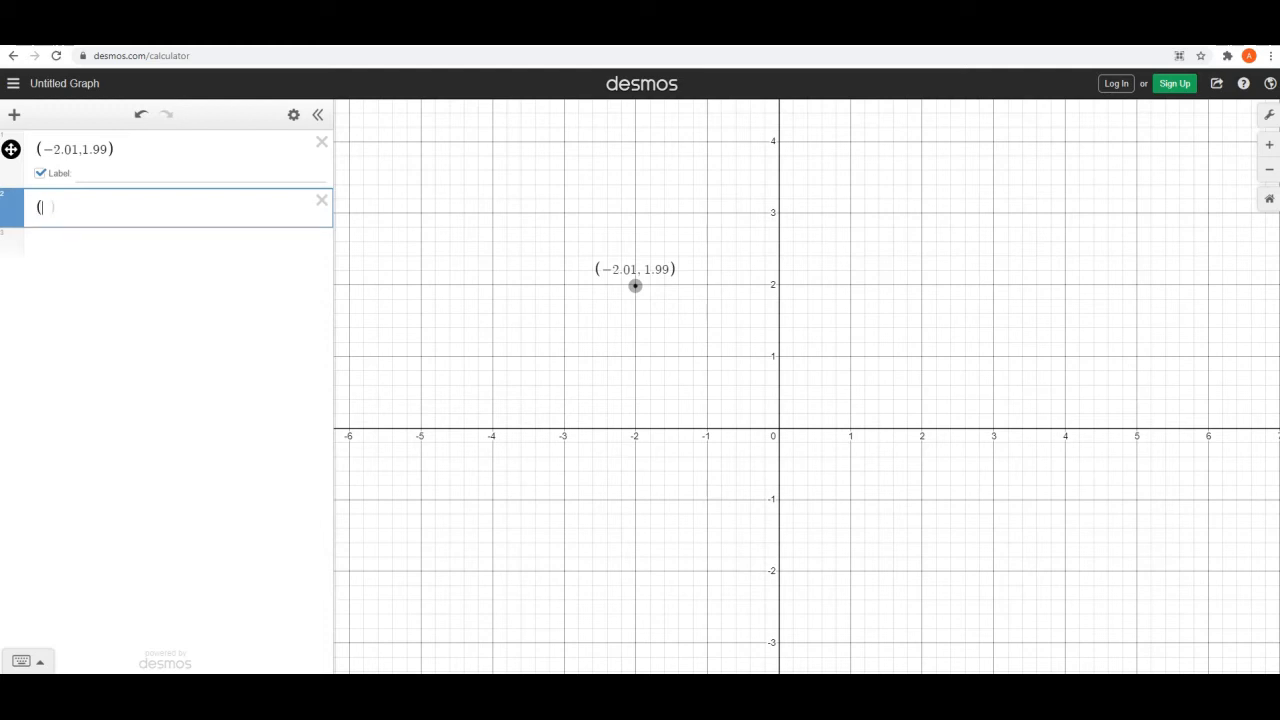
pyautogui.write('0,0')
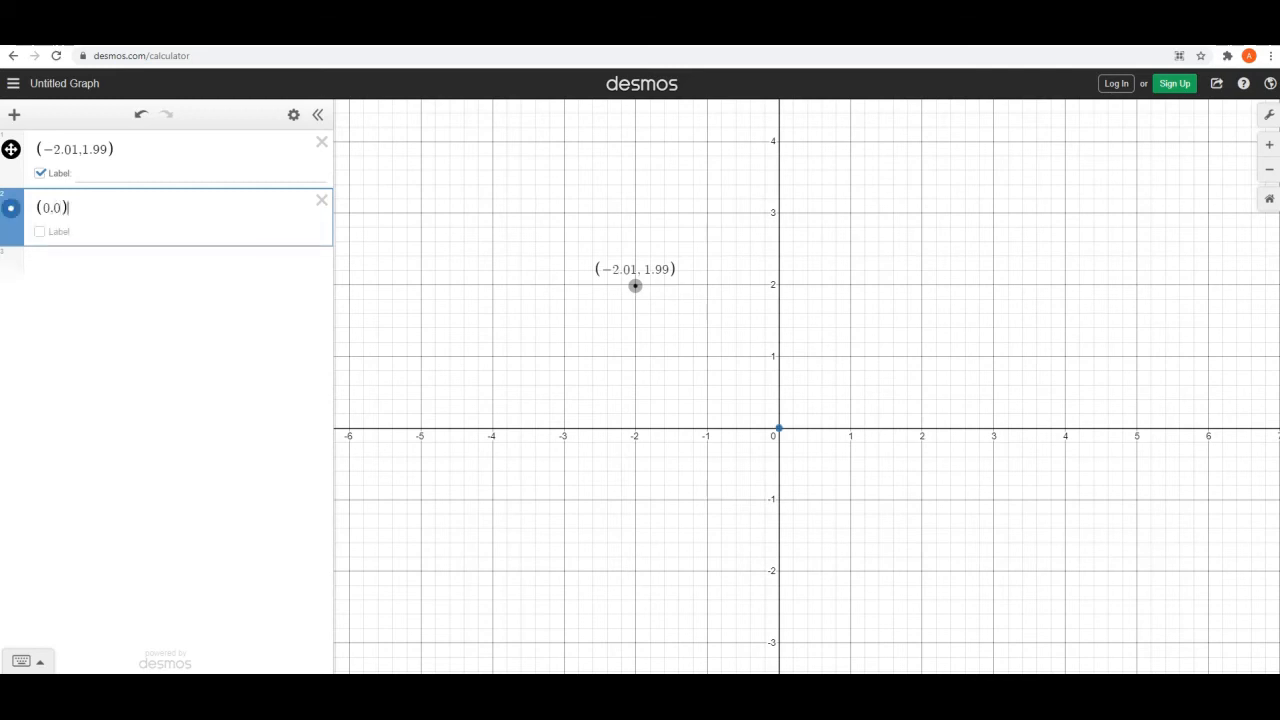
pyautogui.click(40, 231)
# Make the blue point draggable in both directions and move it from the origin to about (2, 0.99)
pyautogui.click(9, 214)
pyautogui.click(10, 208)
pyautogui.click(295, 118)
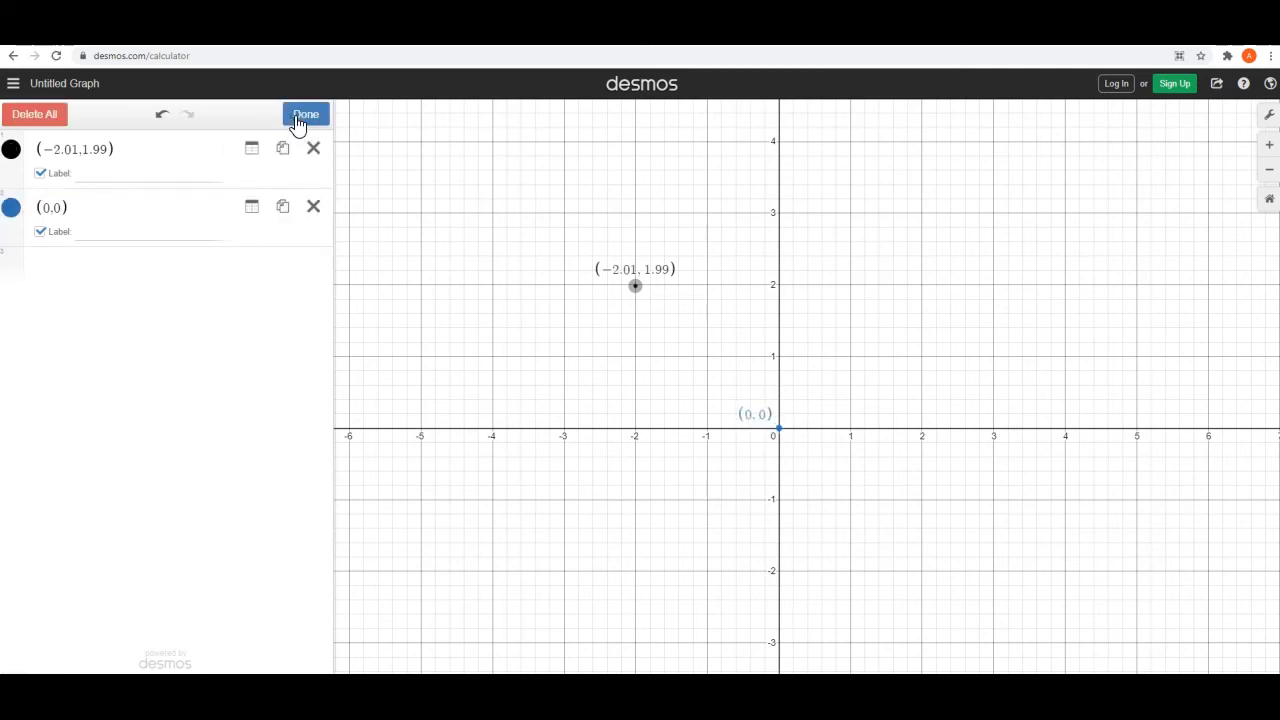
pyautogui.click(11, 212)
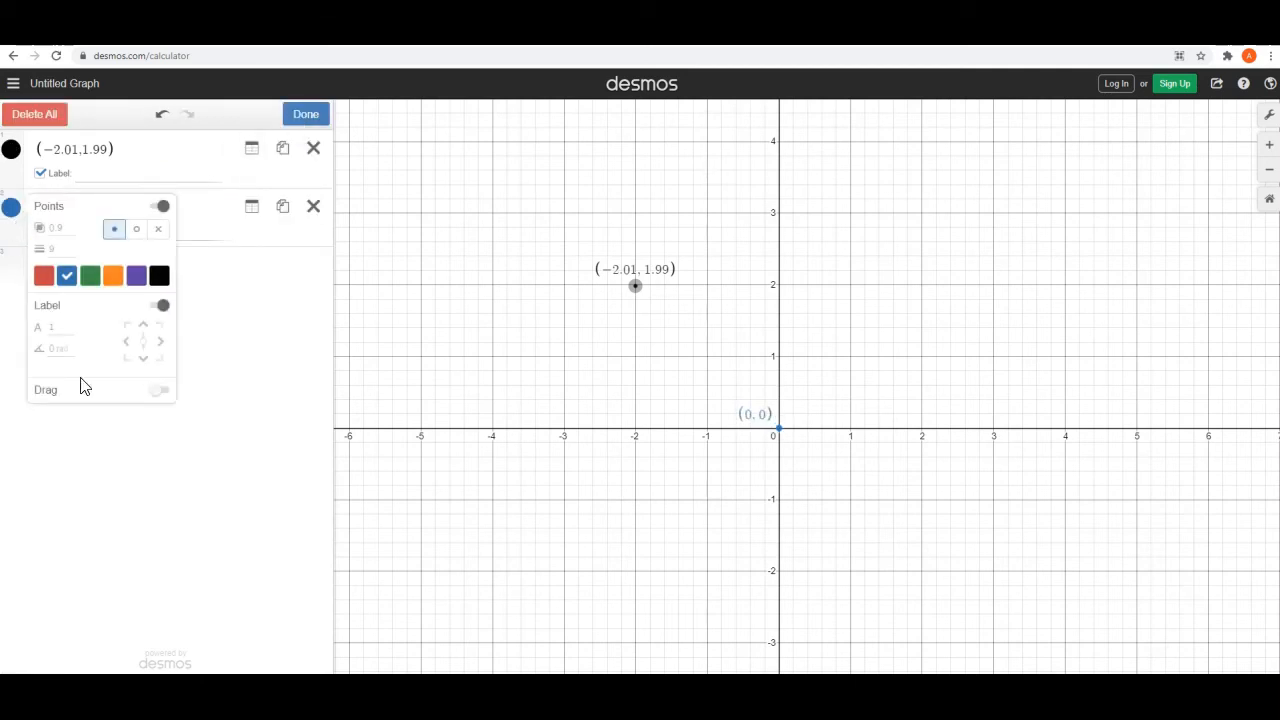
pyautogui.click(157, 391)
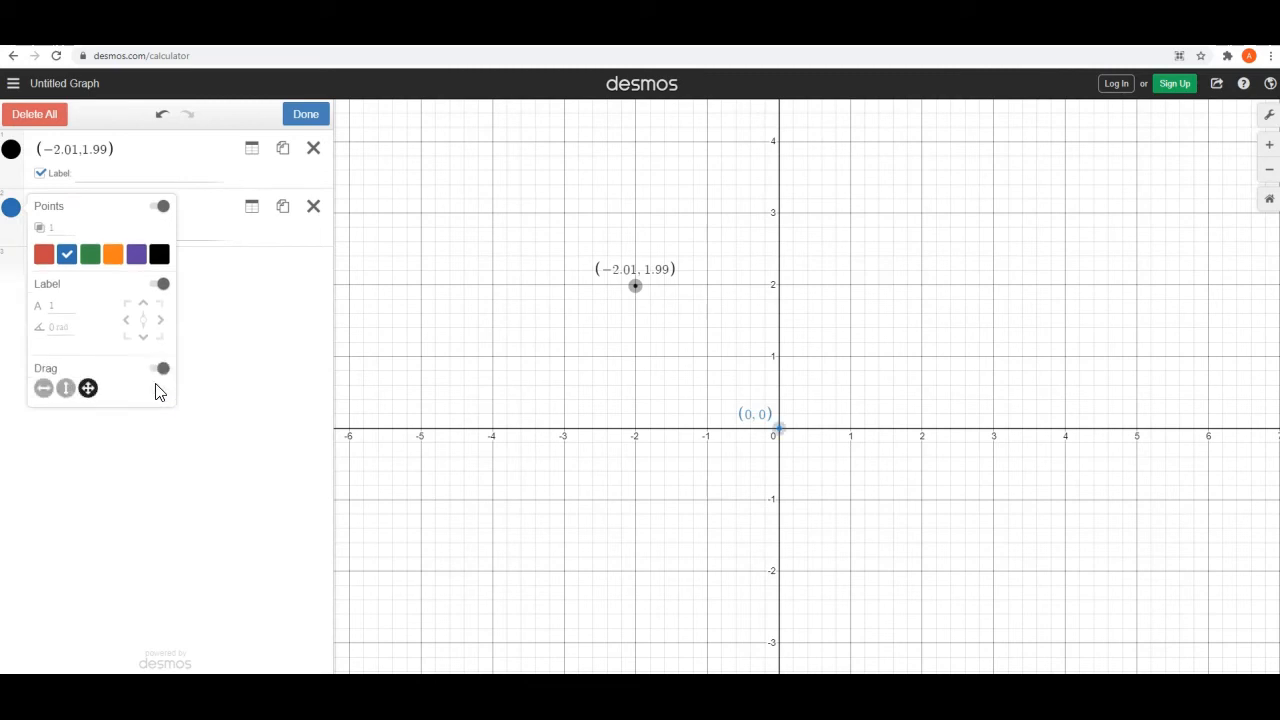
pyautogui.click(226, 376)
pyautogui.moveTo(779, 429); pyautogui.dragTo(921, 358)
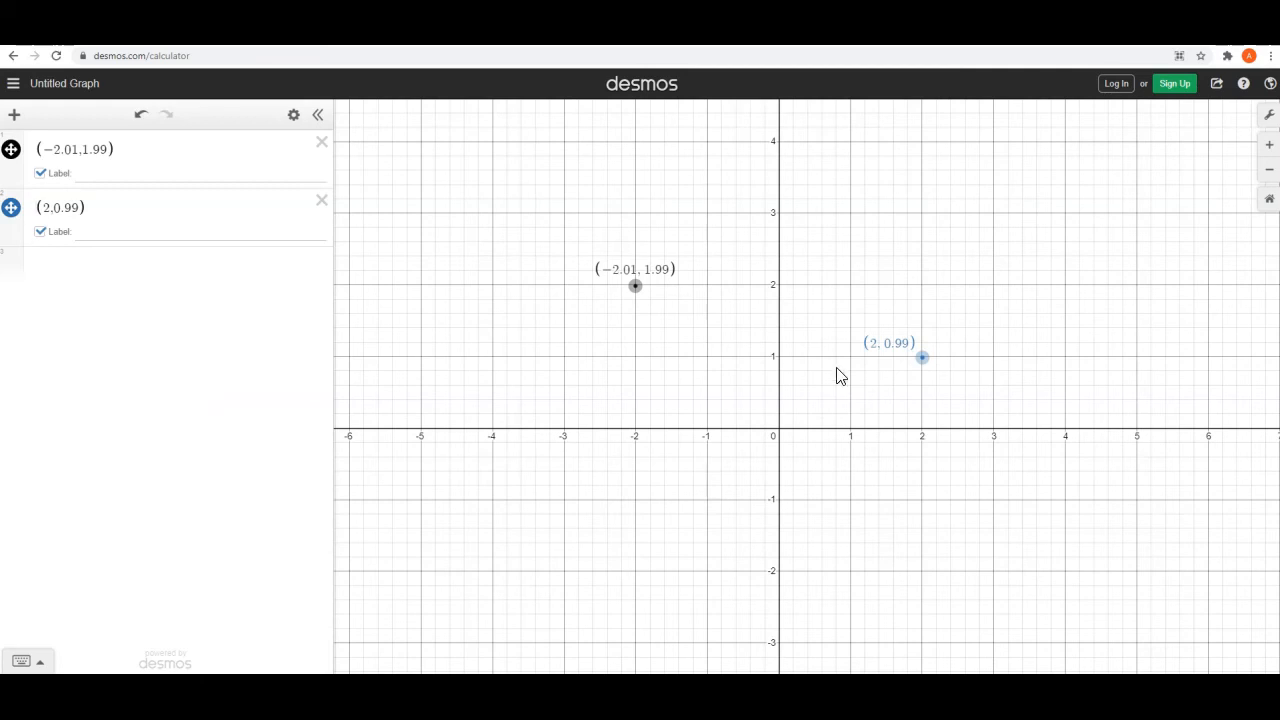
# Zoom the graph far out and back in around the origin to examine how the axis scale and points adapt
pyautogui.scroll(-6, 783, 442)
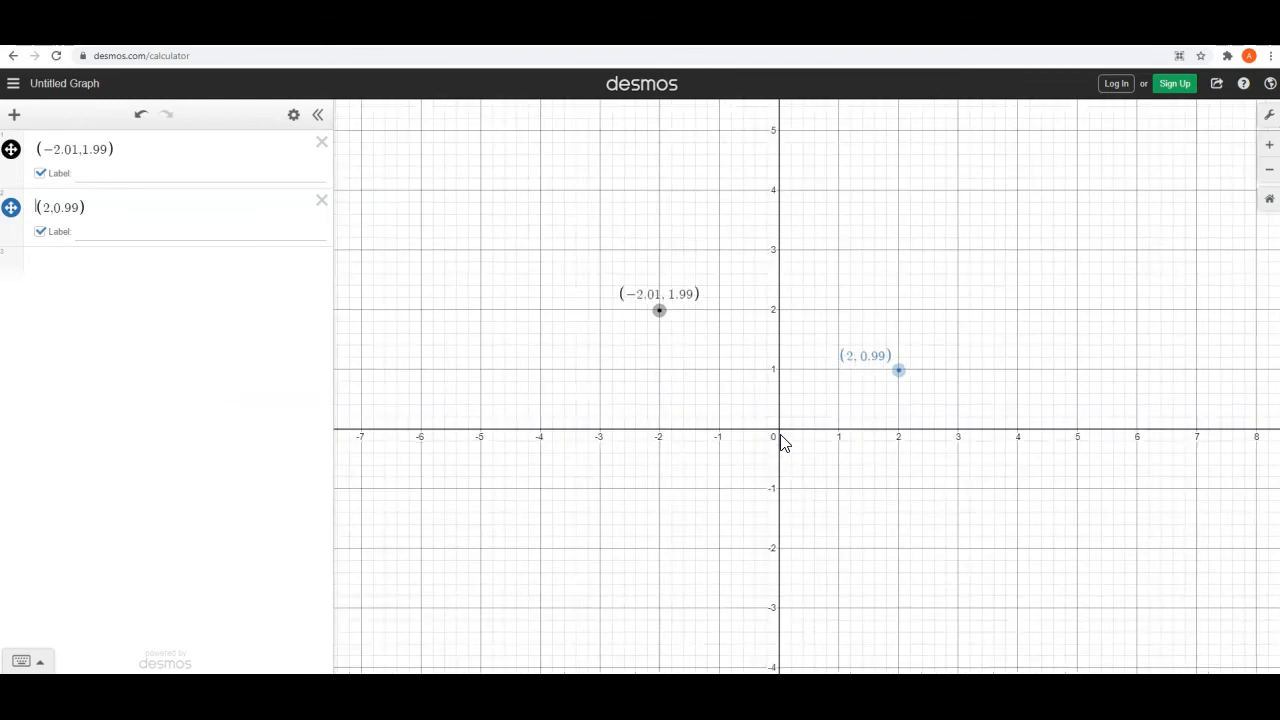
pyautogui.scroll(-7, 783, 442)
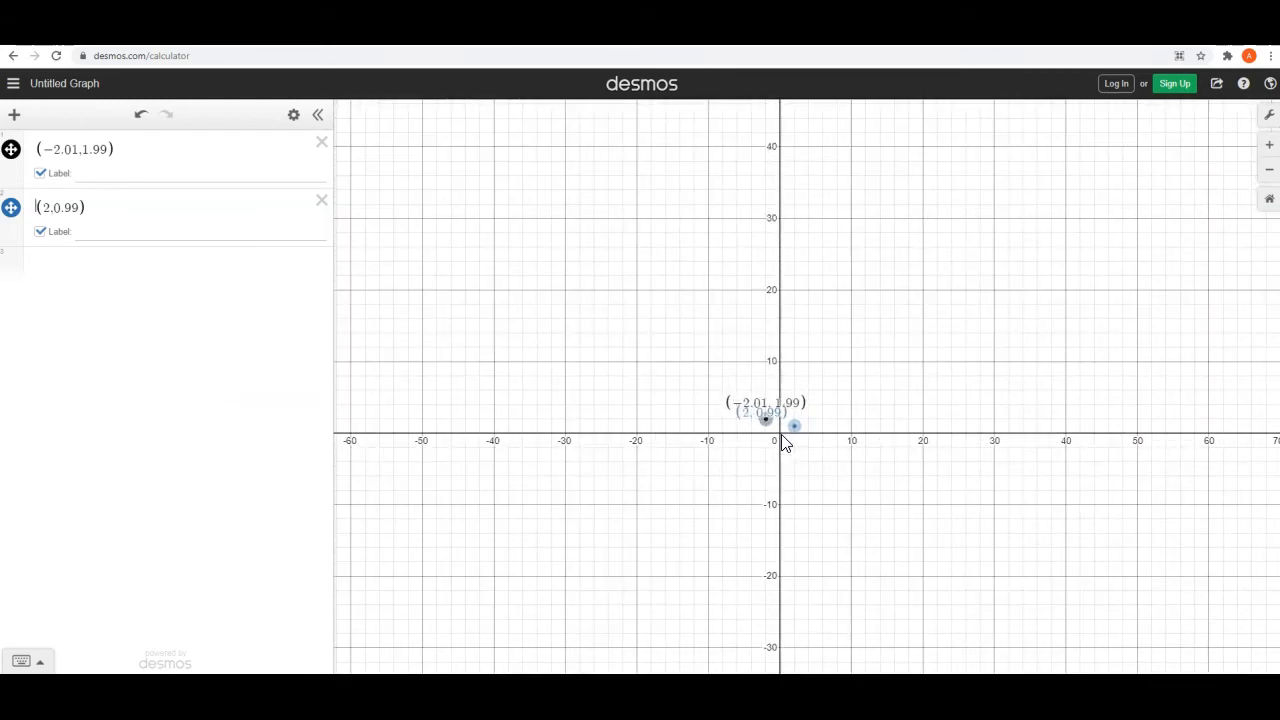
pyautogui.scroll(-6, 780, 435)
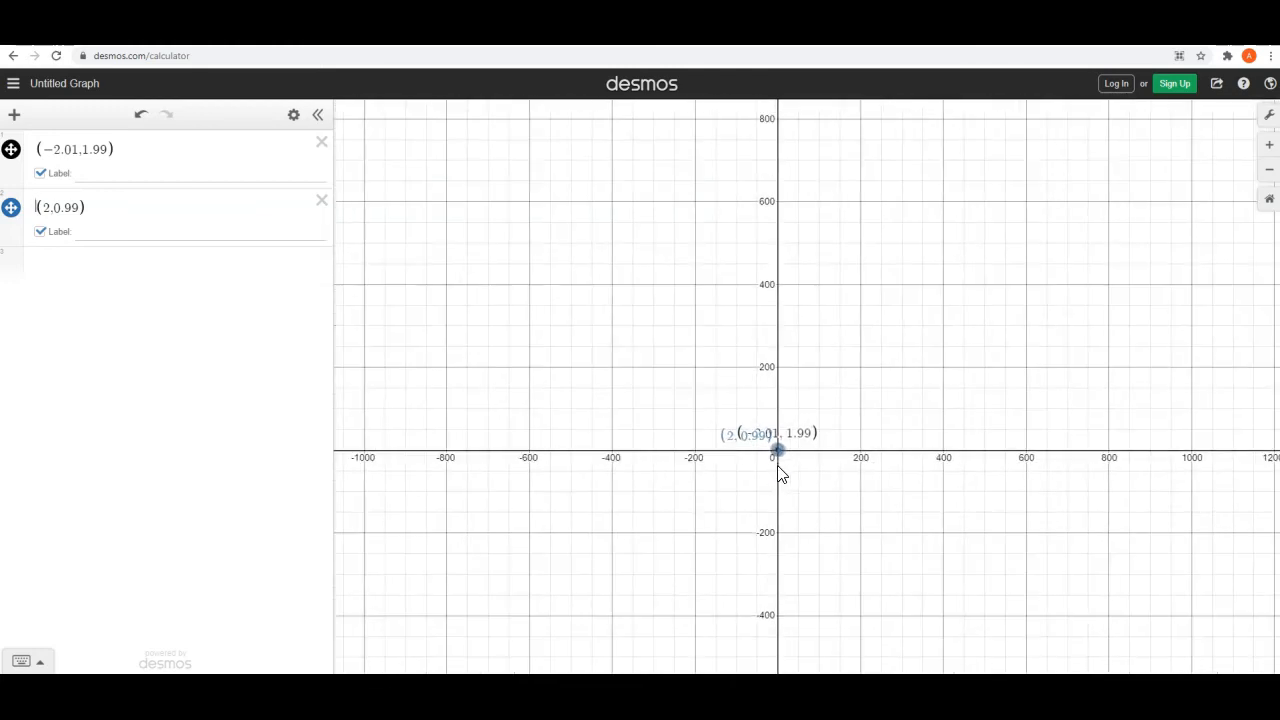
pyautogui.scroll(2, 781, 468)
pyautogui.scroll(8, 783, 470)
pyautogui.scroll(8, 785, 468)
pyautogui.scroll(3, 785, 468)
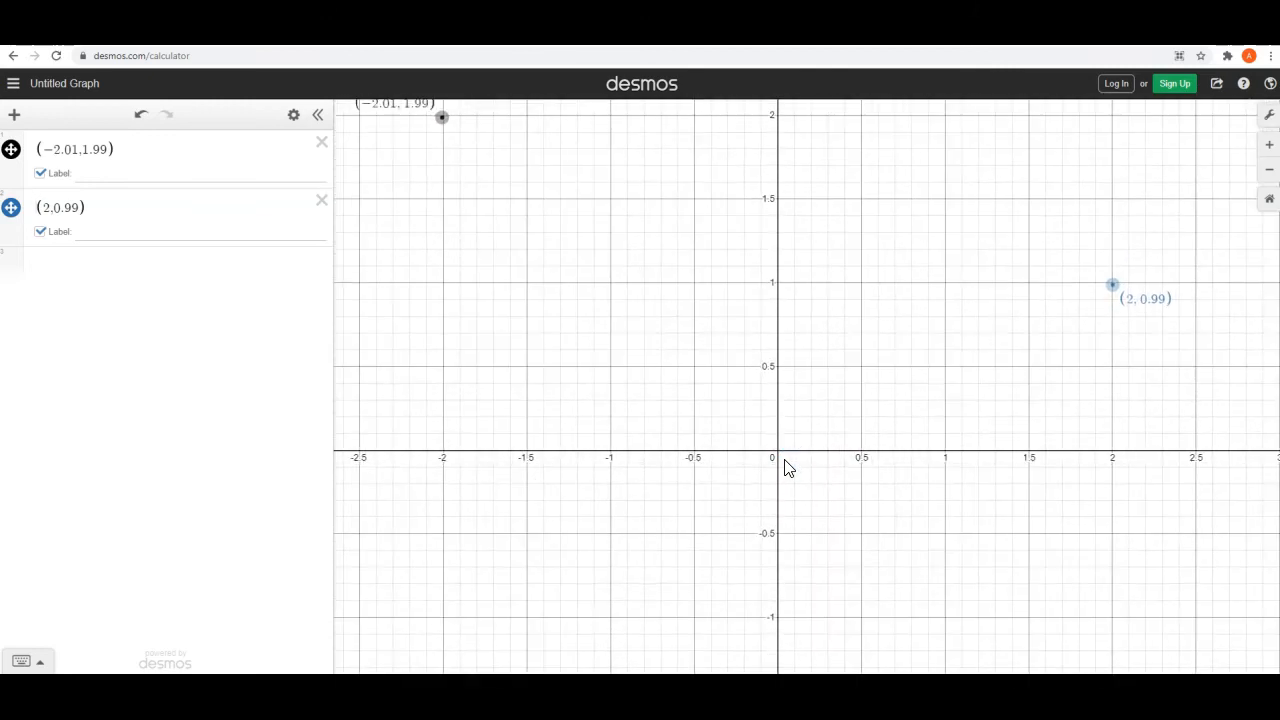
pyautogui.scroll(-3, 785, 468)
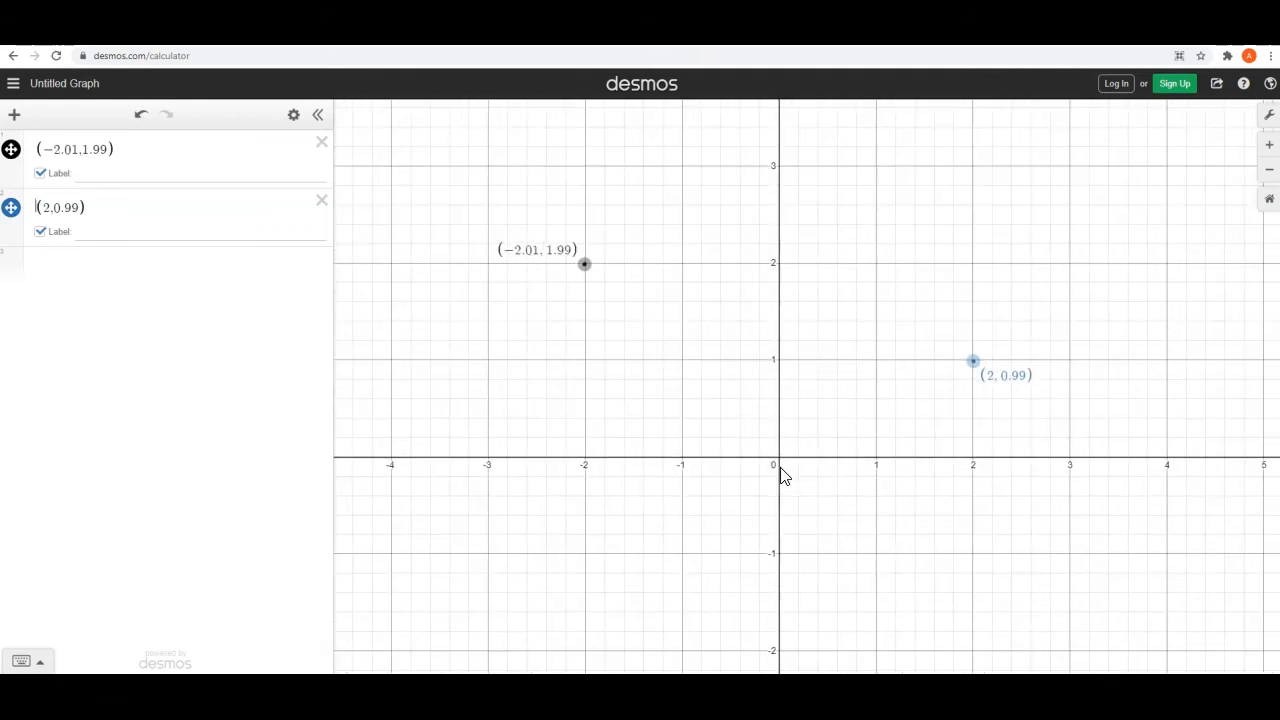
# Move both points onto the x-axis, the blue one to about (1.99, 0.02) and the black one to about (−3.02, −0.01)
pyautogui.moveTo(951, 373); pyautogui.dragTo(951, 457)
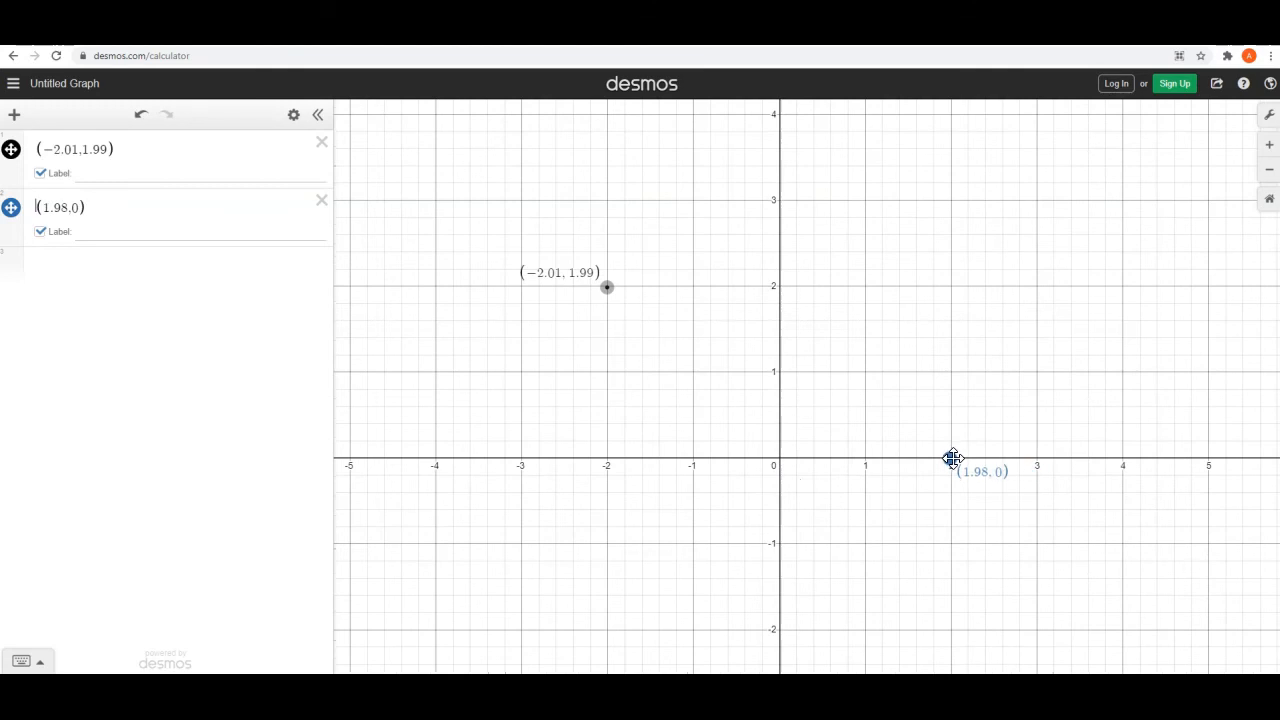
pyautogui.moveTo(606, 287); pyautogui.dragTo(521, 459)
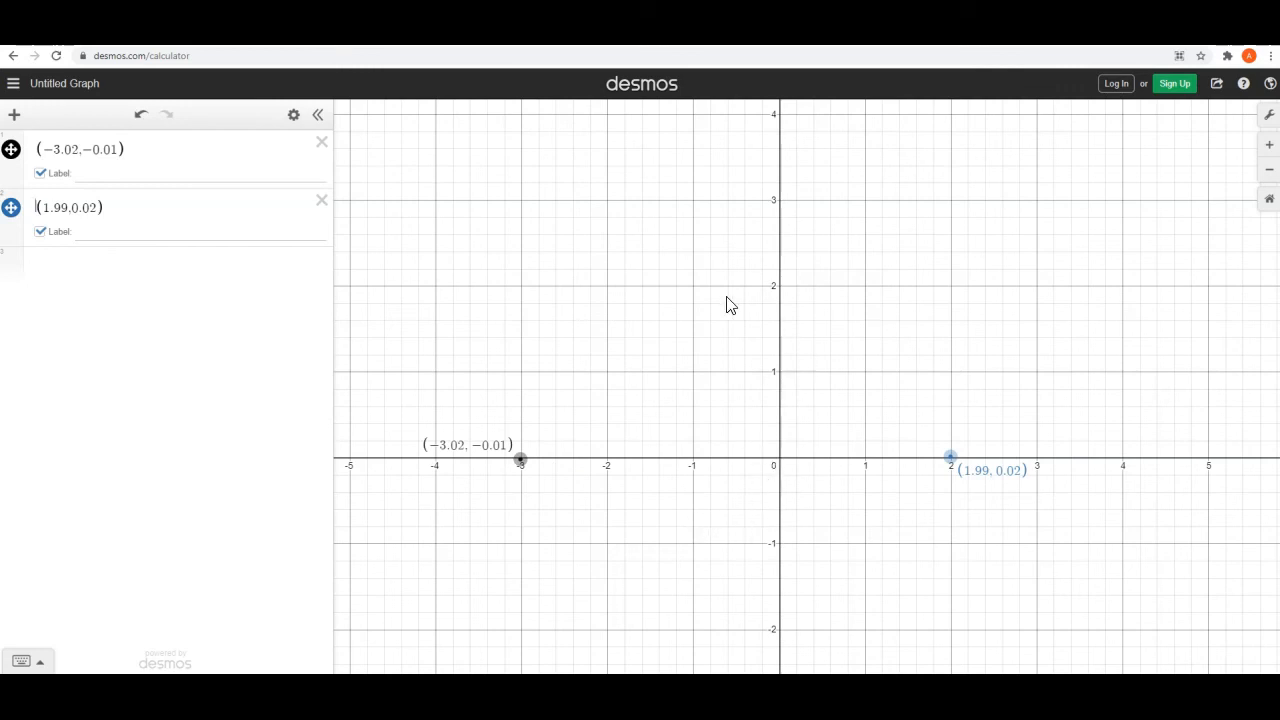
# Start a new expression below the two points
pyautogui.click(58, 264)
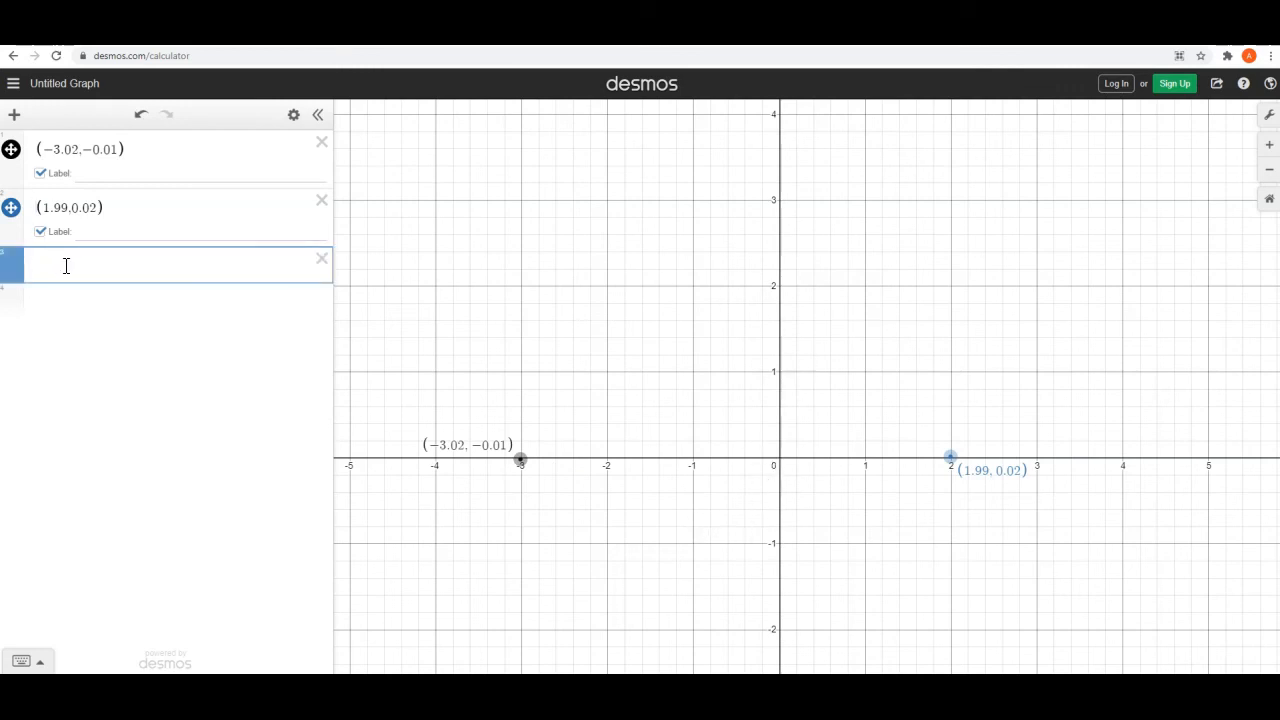